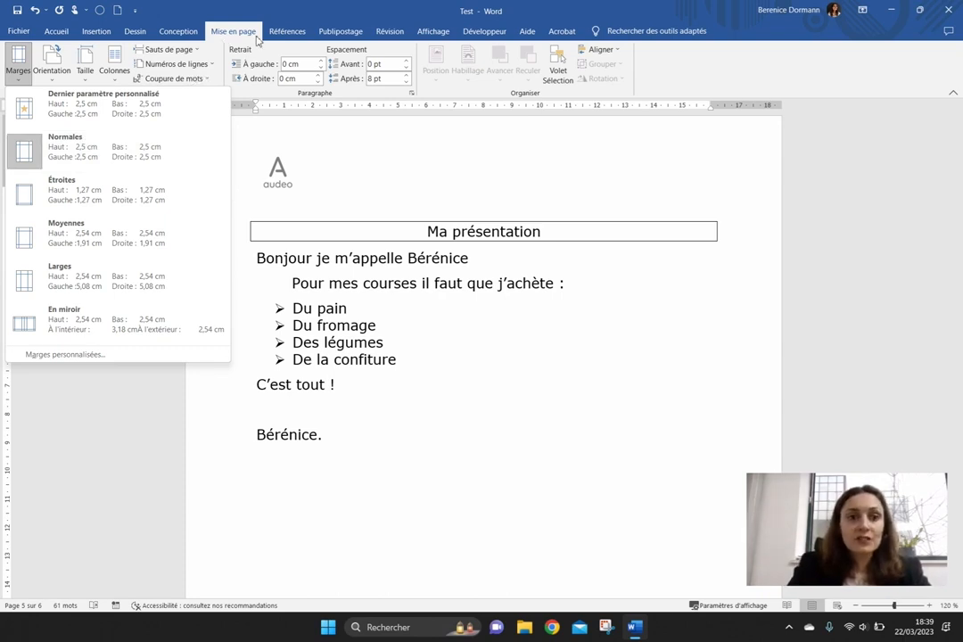
- Apply the Étroites margin preset, with 1,27 cm on every side, and look over the resulting pages
{"action": "left_click", "coordinate": [76, 183]}
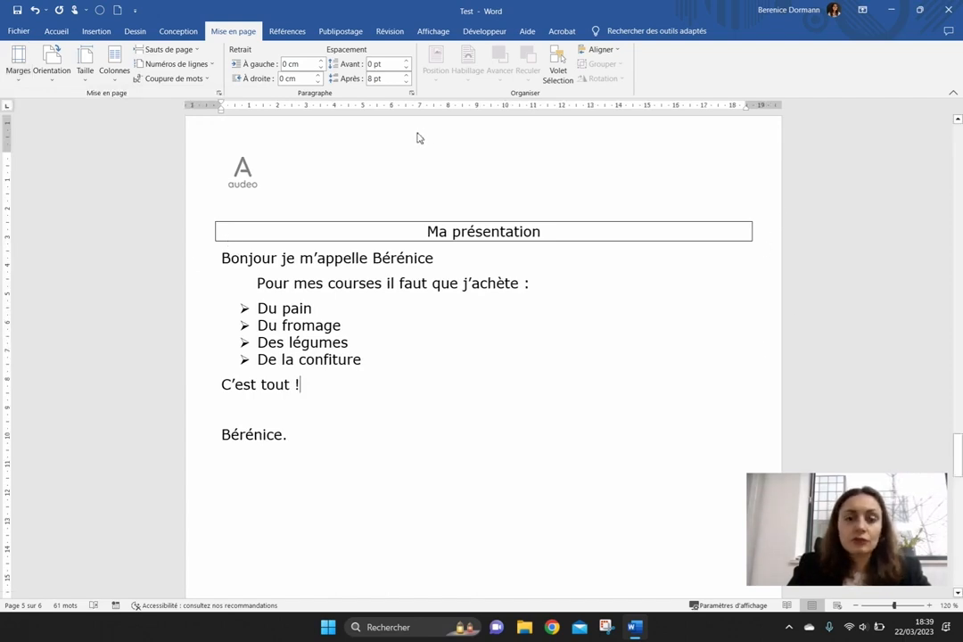
{"action": "scroll", "coordinate": [409, 237], "scroll_direction": "down", "scroll_amount": 8}
{"action": "scroll", "coordinate": [449, 303], "scroll_direction": "up", "scroll_amount": 4}
{"action": "scroll", "coordinate": [453, 312], "scroll_direction": "up", "scroll_amount": 6}
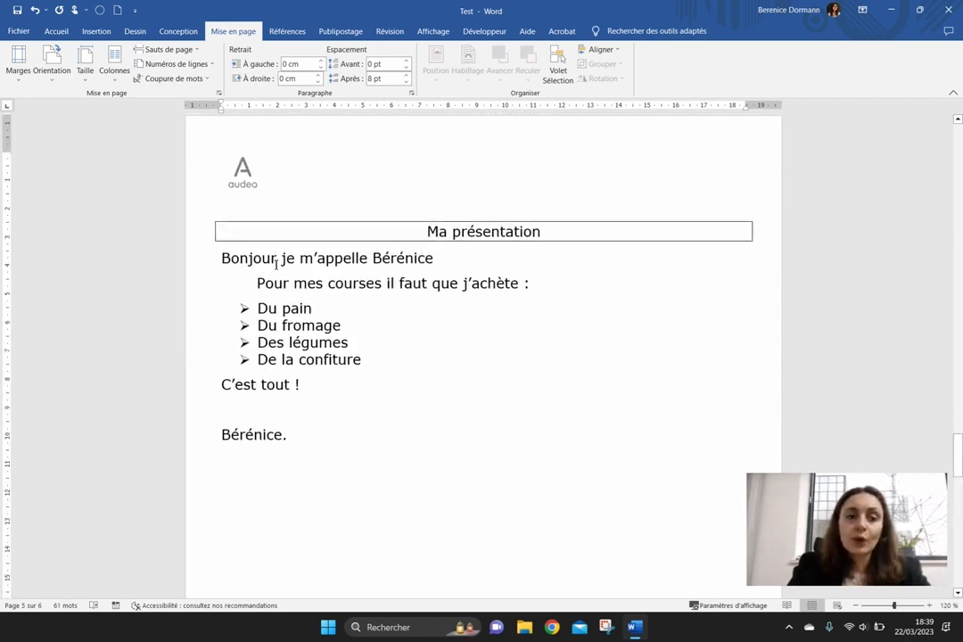
- Apply the Normales margin preset, followed by the Larges preset with 5,08 cm side margins
{"action": "left_click", "coordinate": [18, 61]}
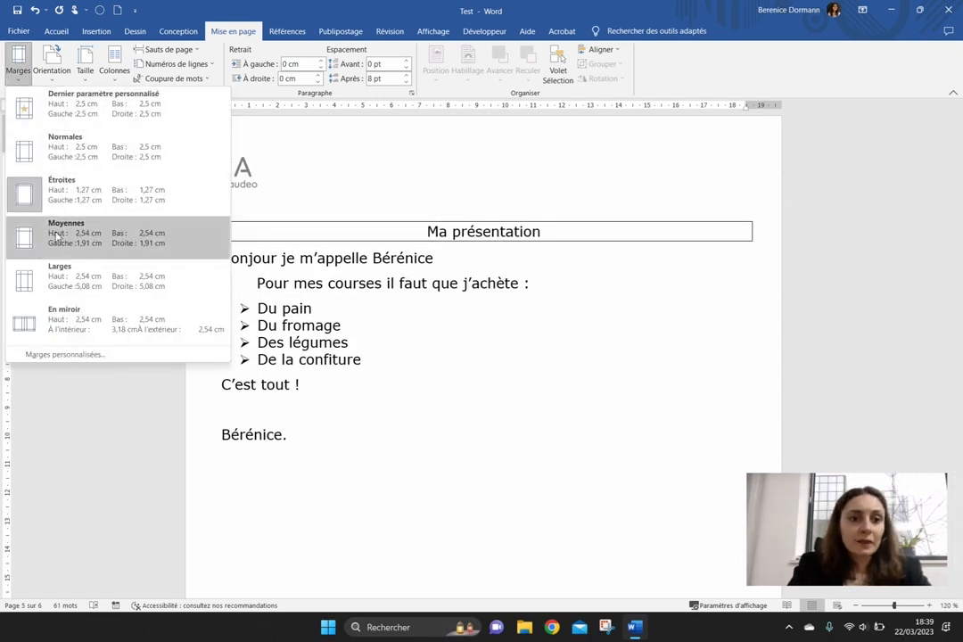
{"action": "left_click", "coordinate": [67, 148]}
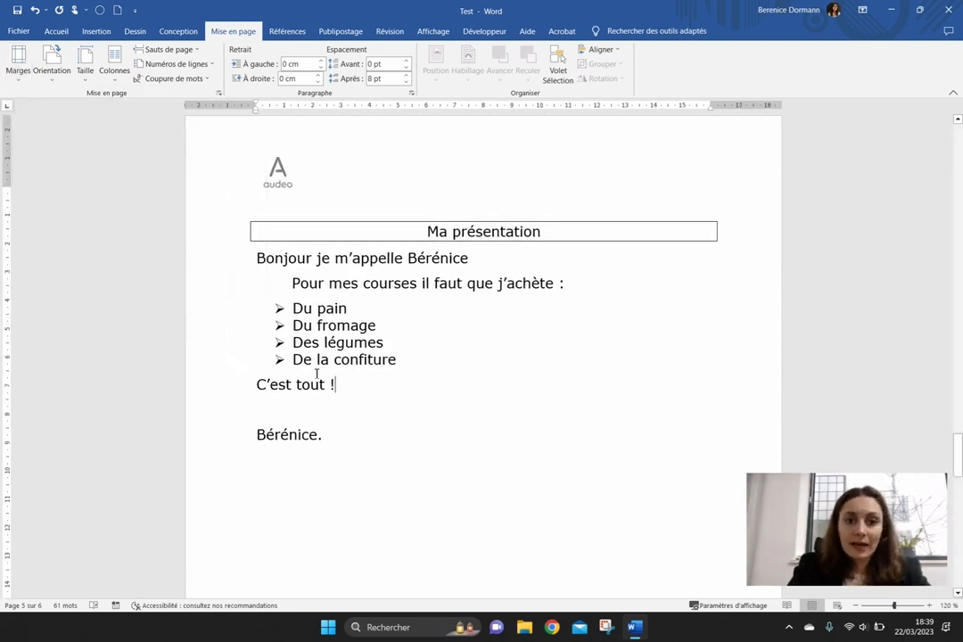
{"action": "left_click", "coordinate": [20, 66]}
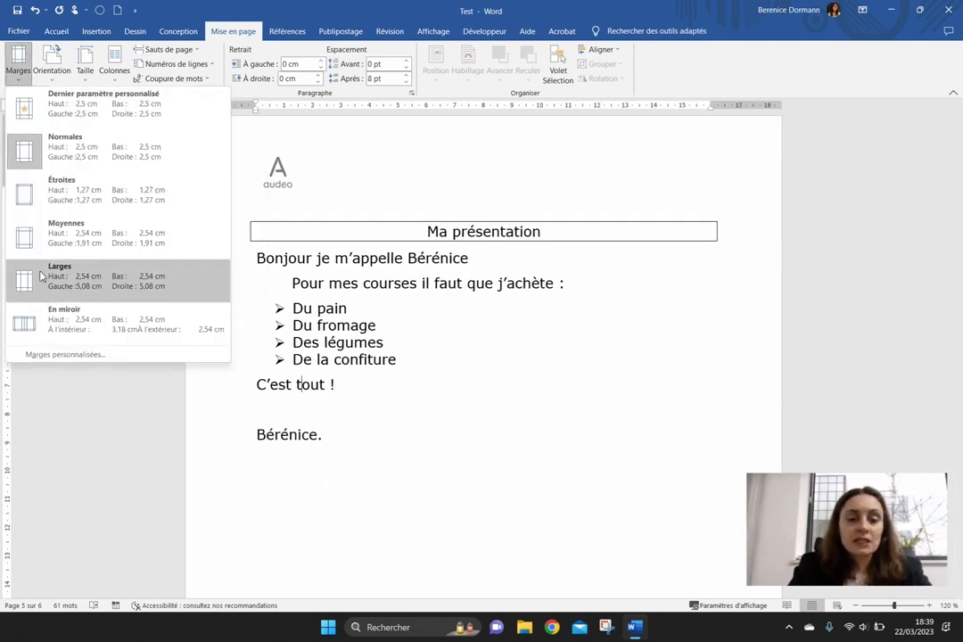
{"action": "left_click", "coordinate": [67, 276]}
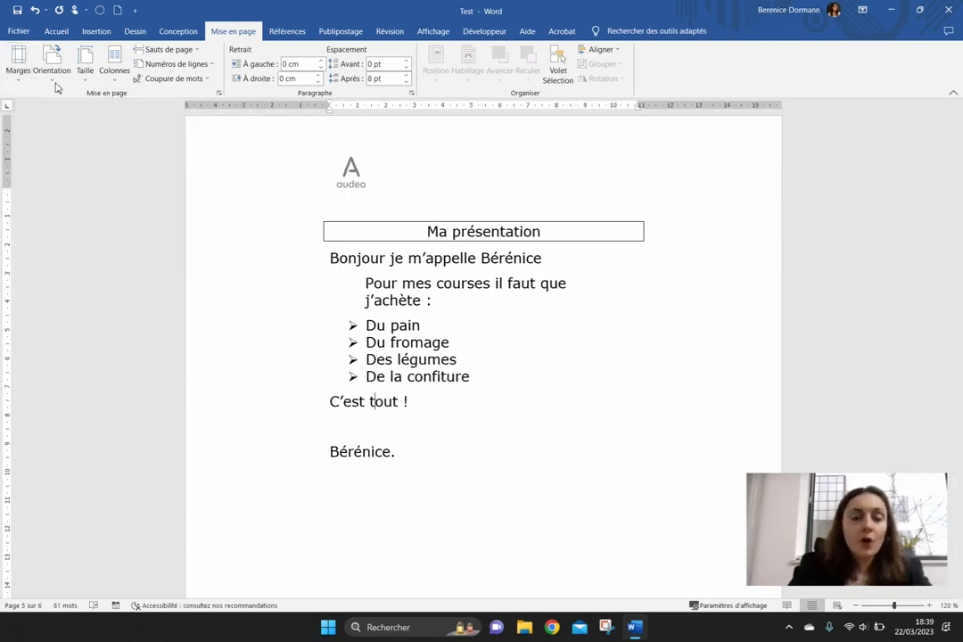
- Set the page margins to the Normales preset, with 2,5 cm on every side
{"action": "left_click", "coordinate": [22, 71]}
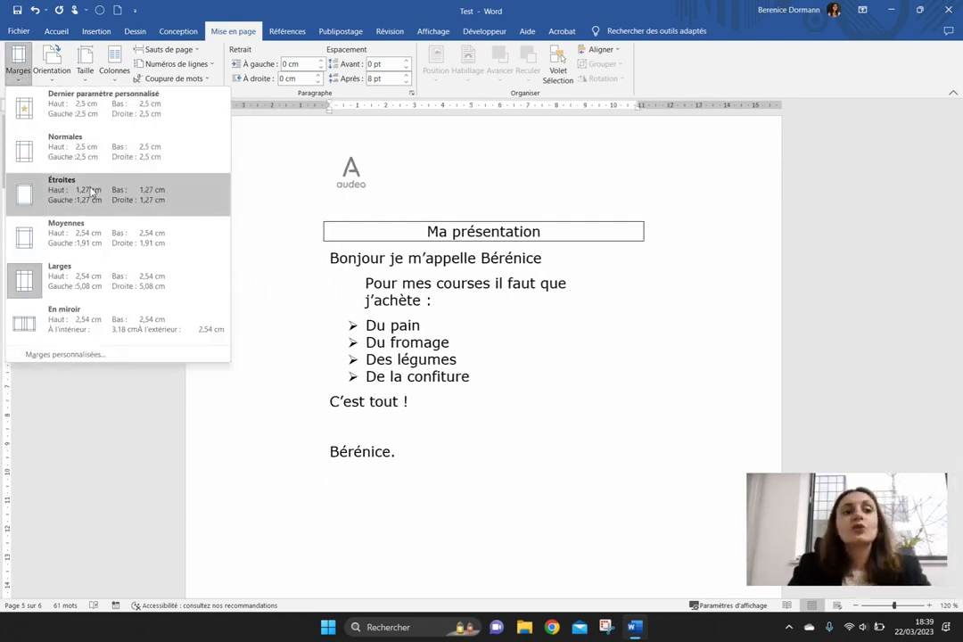
{"action": "left_click", "coordinate": [96, 157]}
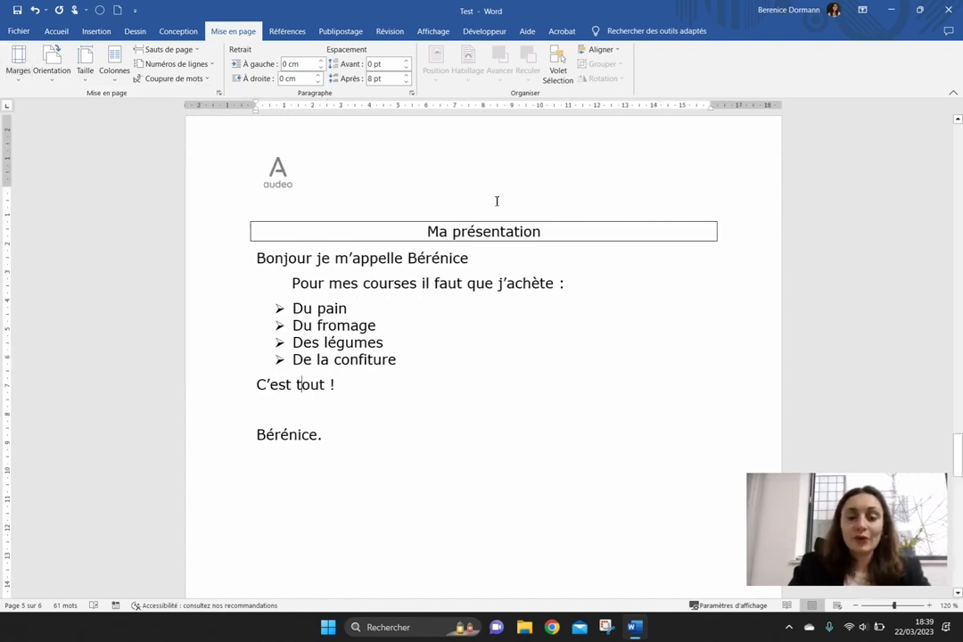
{"action": "left_click", "coordinate": [19, 73]}
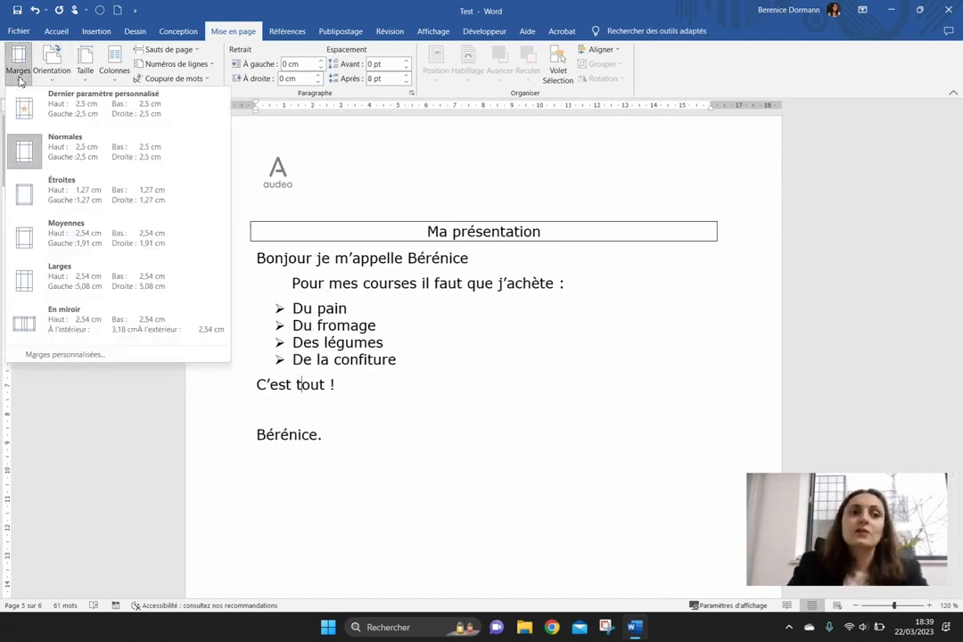
{"action": "left_click", "coordinate": [79, 153]}
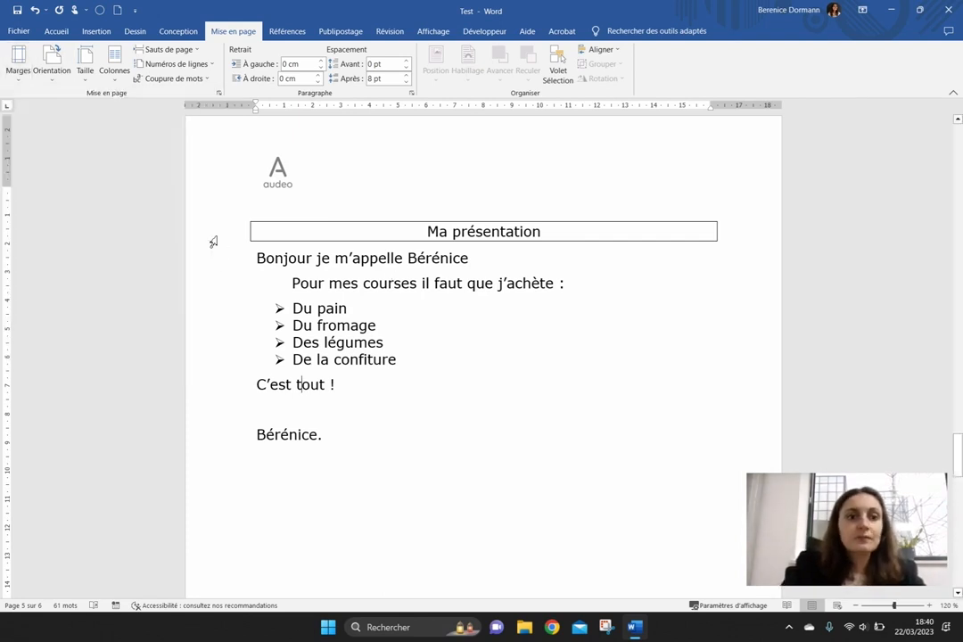
- Switch the page orientation to Paysage and look over the resulting page layout
{"action": "left_click", "coordinate": [42, 77]}
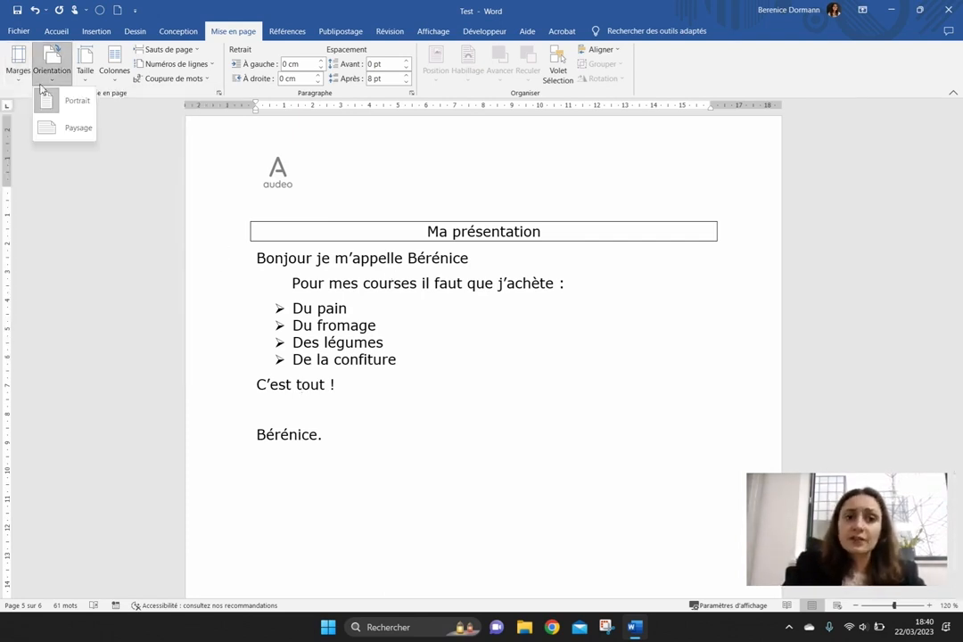
{"action": "left_click", "coordinate": [79, 128]}
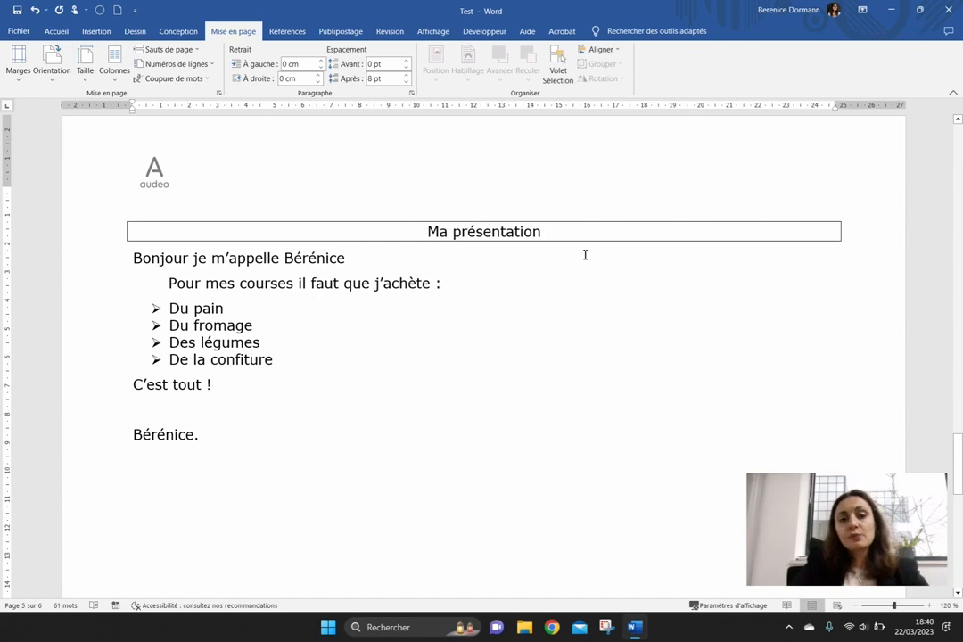
{"action": "left_click", "coordinate": [52, 73]}
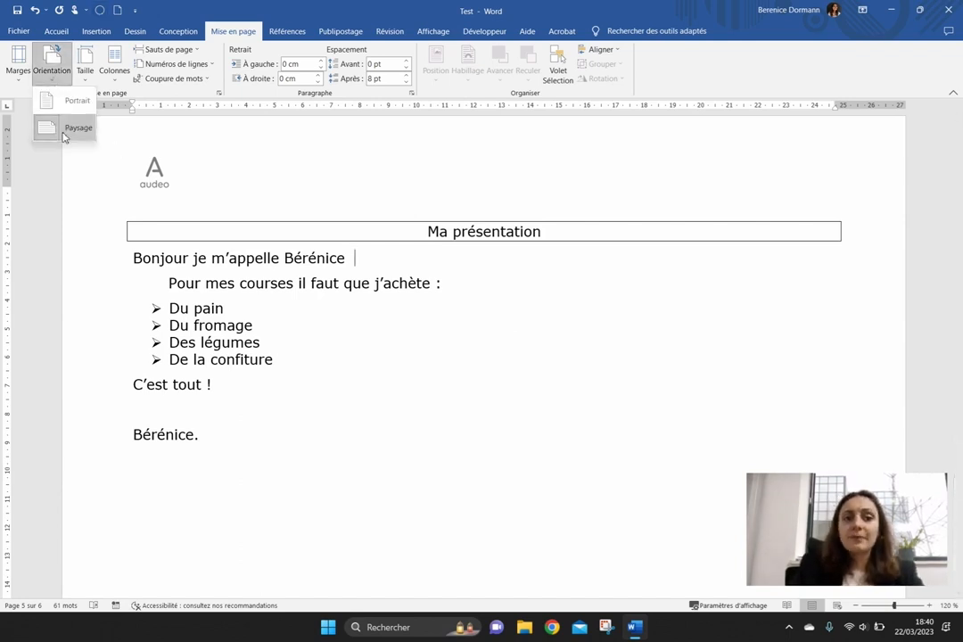
{"action": "left_click", "coordinate": [507, 314]}
{"action": "scroll", "coordinate": [505, 309], "scroll_direction": "down", "scroll_amount": 6}
{"action": "scroll", "coordinate": [505, 307], "scroll_direction": "up", "scroll_amount": 10}
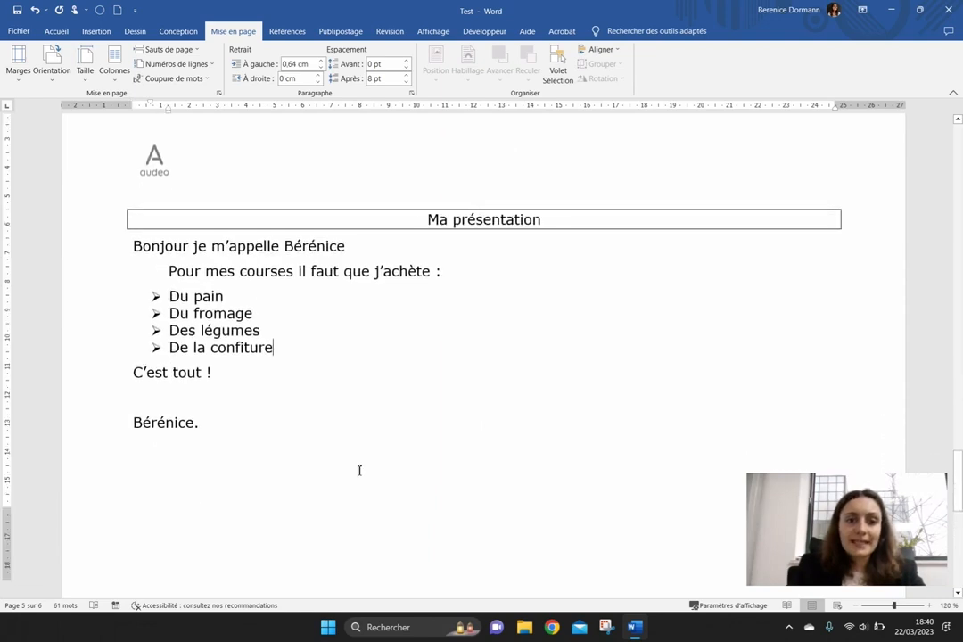
{"action": "scroll", "coordinate": [359, 479], "scroll_direction": "down", "scroll_amount": 3}
- Set the page orientation back to Portrait
{"action": "left_click", "coordinate": [52, 67]}
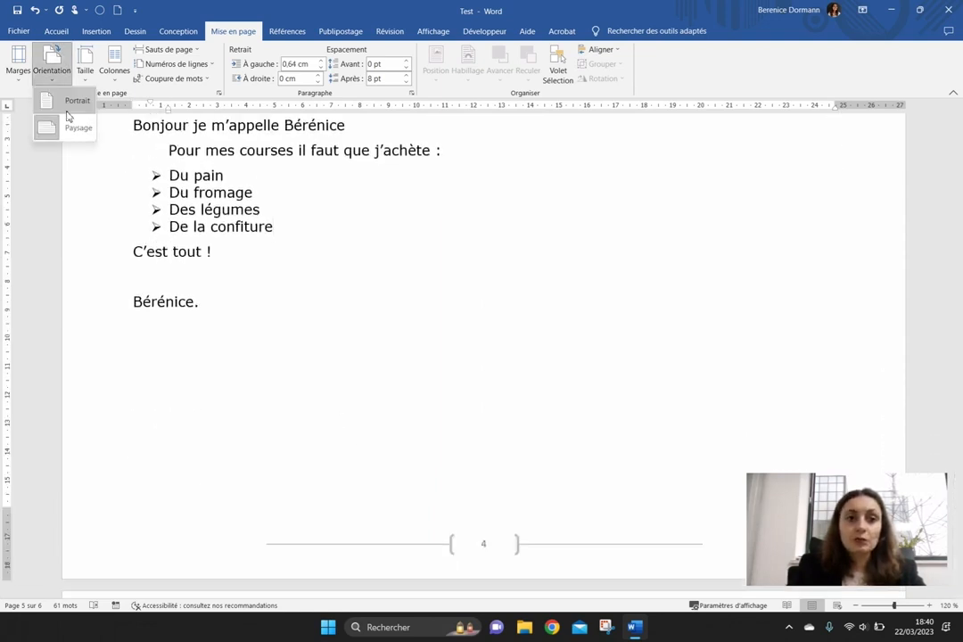
{"action": "left_click", "coordinate": [75, 101]}
{"action": "left_click", "coordinate": [492, 326]}
{"action": "scroll", "coordinate": [480, 481], "scroll_direction": "up", "scroll_amount": 3}
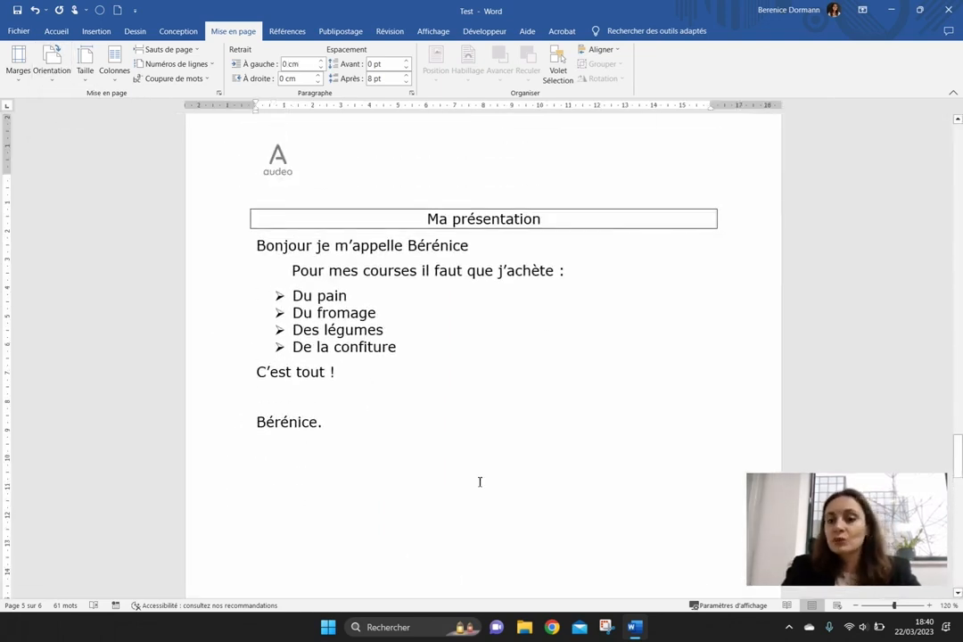
{"action": "left_click", "coordinate": [60, 71]}
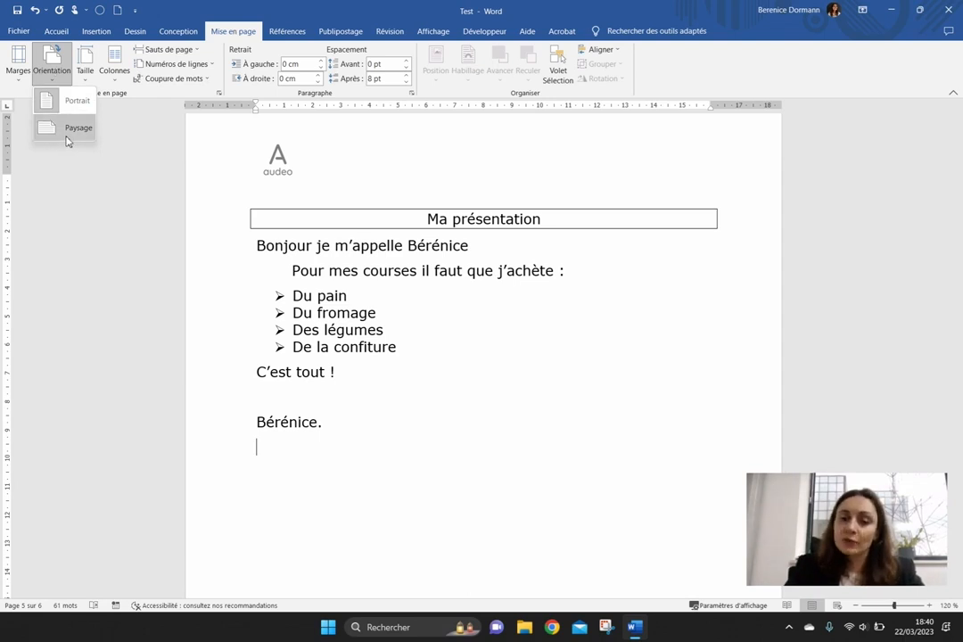
{"action": "left_click", "coordinate": [397, 326]}
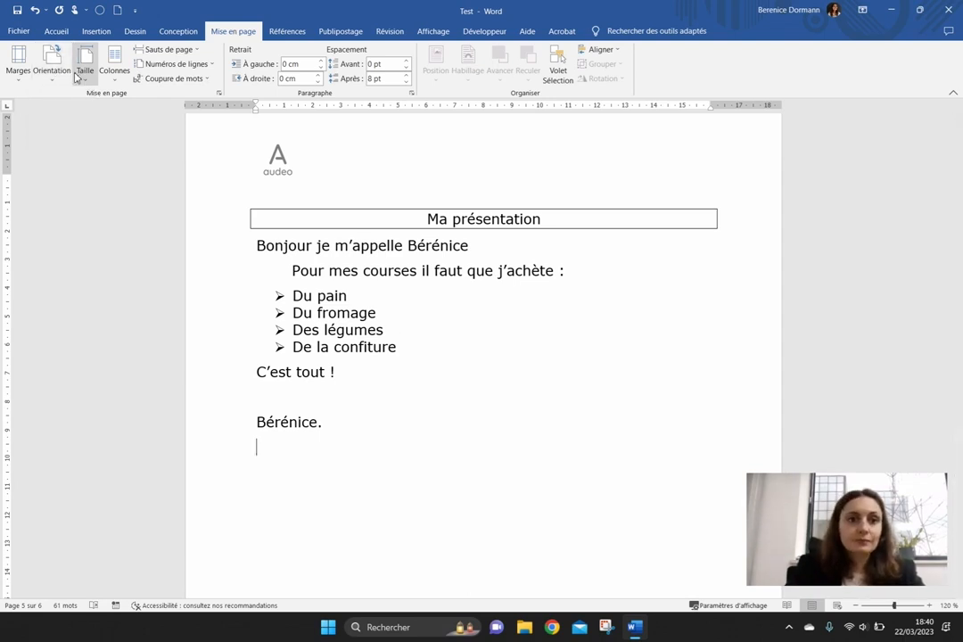
- Change the paper size to Enveloppe DL (11 cm x 22 cm) and review how the pages adapt
{"action": "left_click", "coordinate": [83, 70]}
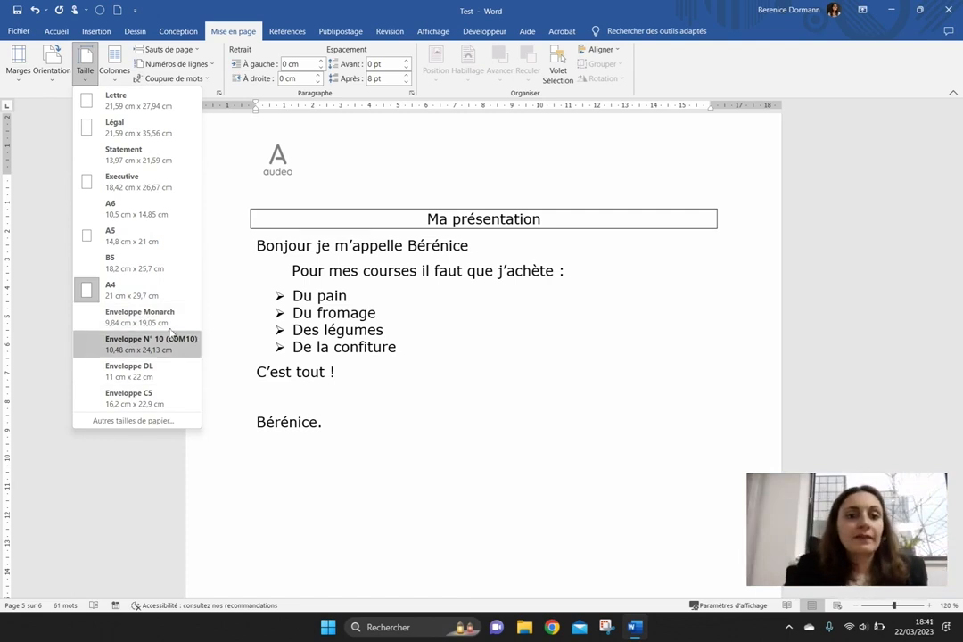
{"action": "left_click", "coordinate": [113, 371]}
{"action": "scroll", "coordinate": [575, 304], "scroll_direction": "up", "scroll_amount": 15}
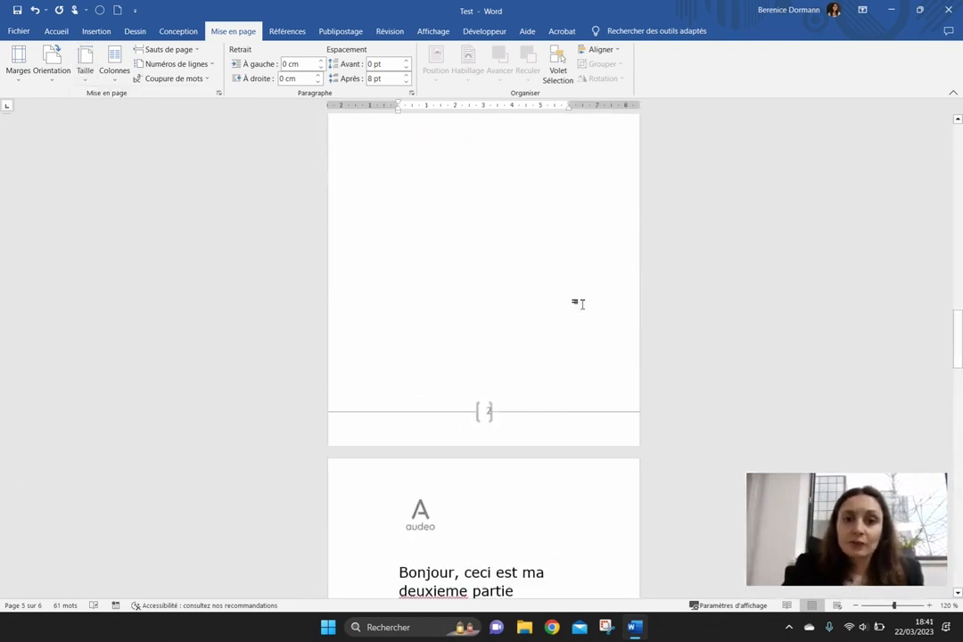
{"action": "scroll", "coordinate": [575, 304], "scroll_direction": "down", "scroll_amount": 15}
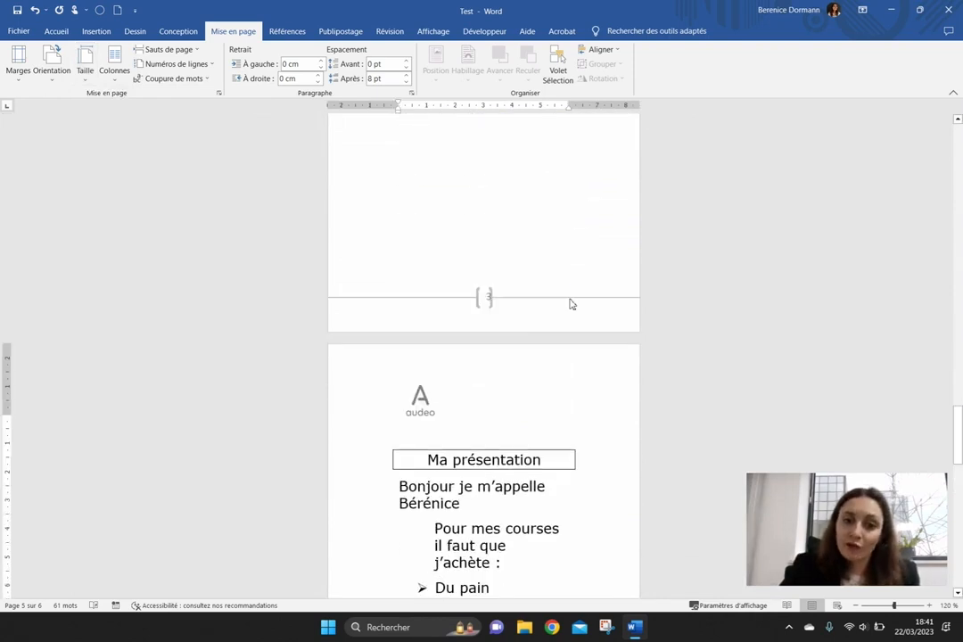
{"action": "scroll", "coordinate": [524, 274], "scroll_direction": "up", "scroll_amount": 3}
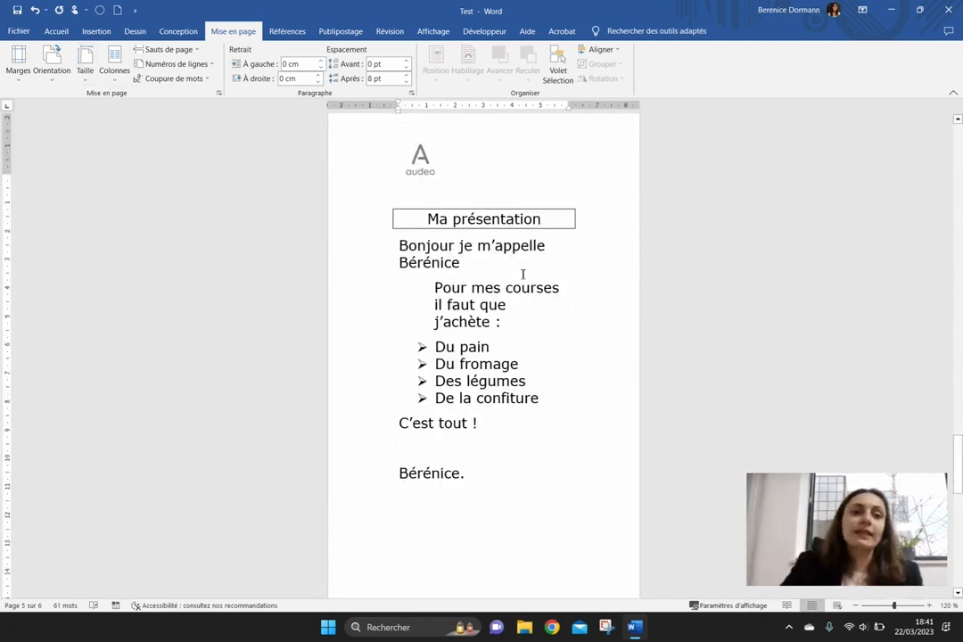
- Set the paper size to A4 (21 cm x 29,7 cm) and check the page
{"action": "left_click", "coordinate": [85, 64]}
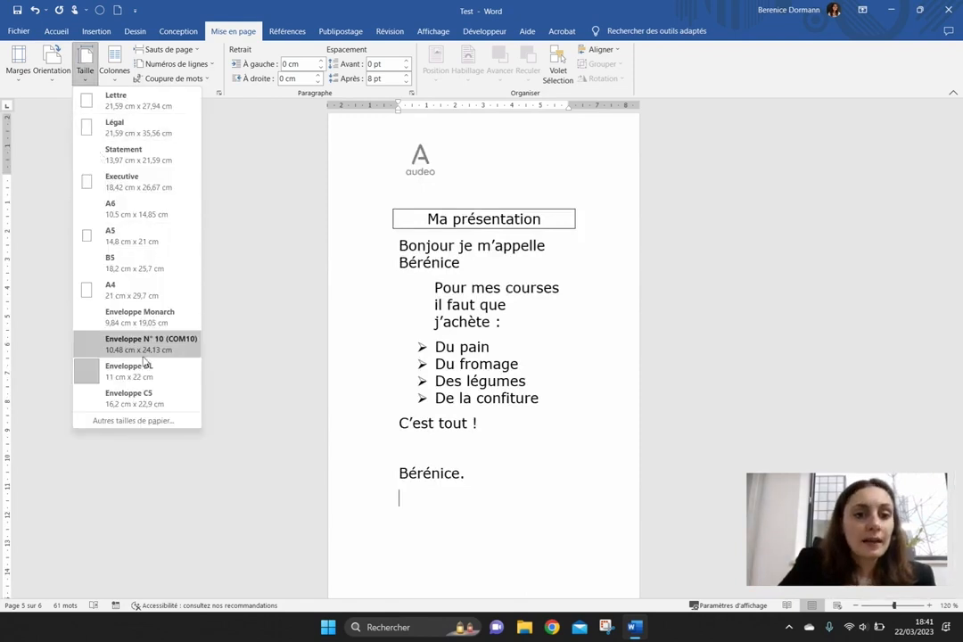
{"action": "left_click", "coordinate": [112, 290]}
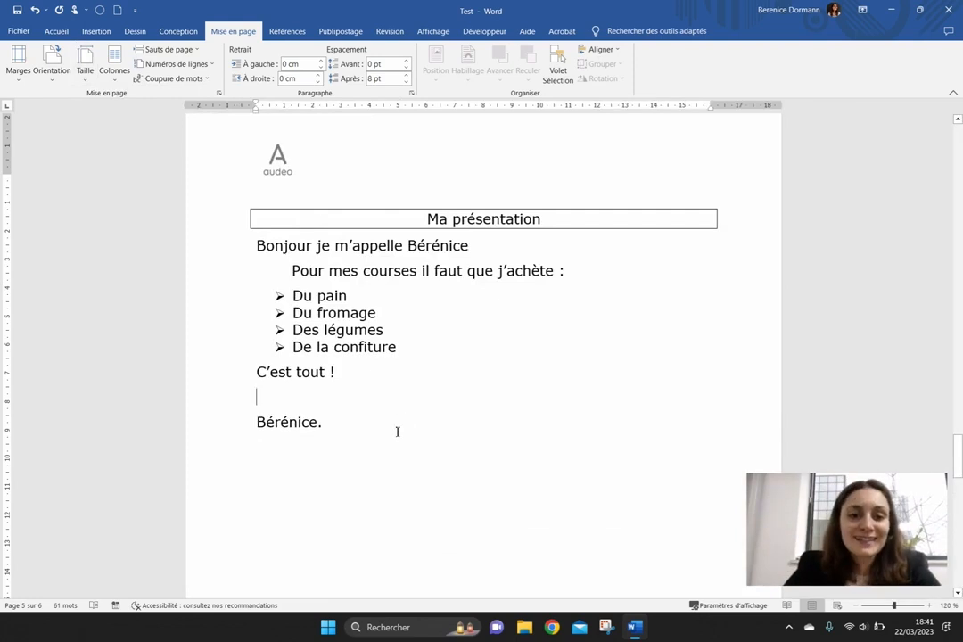
{"action": "scroll", "coordinate": [394, 426], "scroll_direction": "down", "scroll_amount": 5}
{"action": "scroll", "coordinate": [196, 277], "scroll_direction": "up", "scroll_amount": 5}
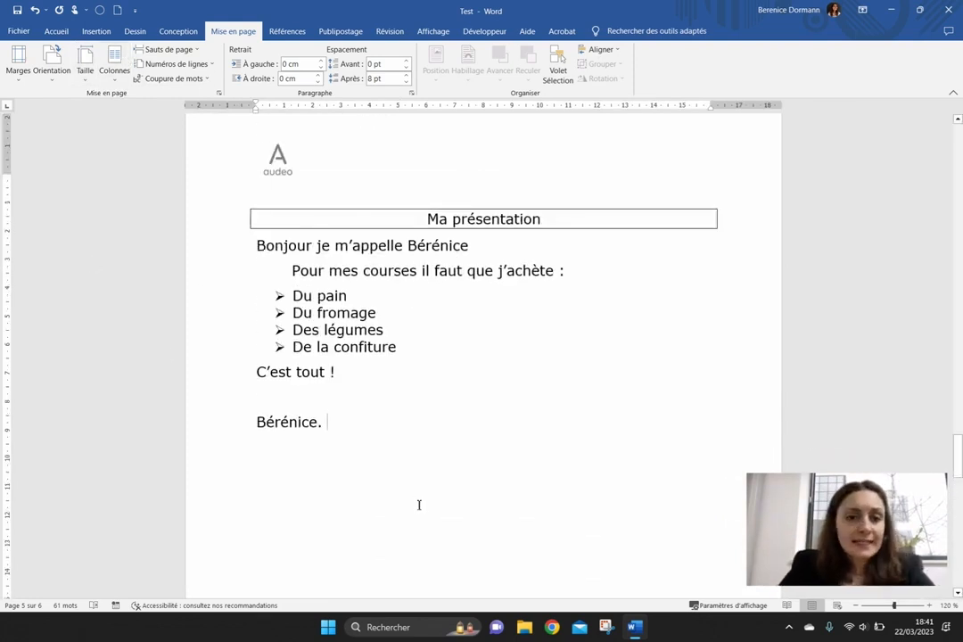
- Lay out the text in two columns and add an empty line below the signature
{"action": "left_click", "coordinate": [114, 64]}
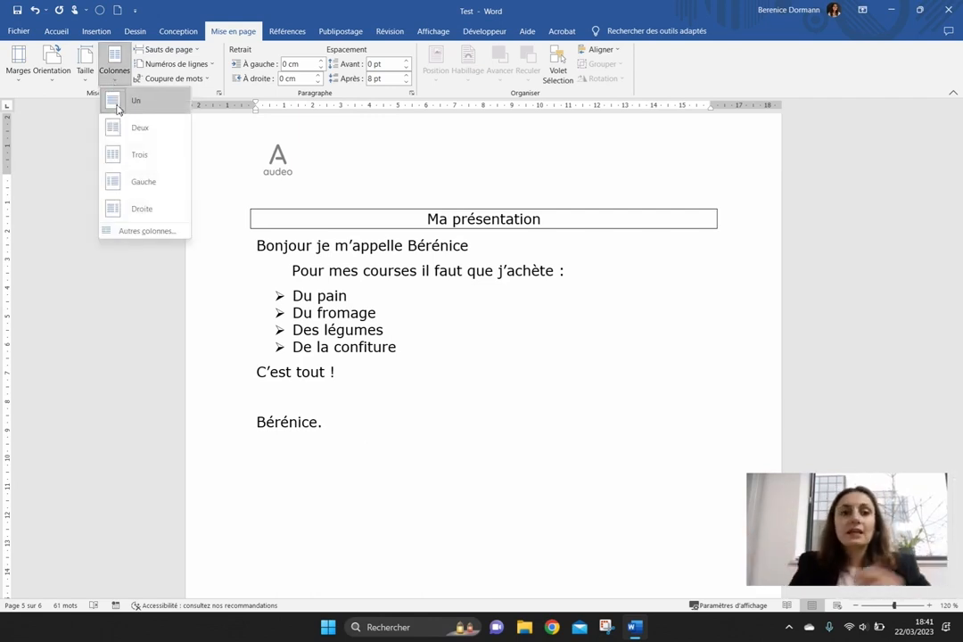
{"action": "left_click", "coordinate": [156, 127]}
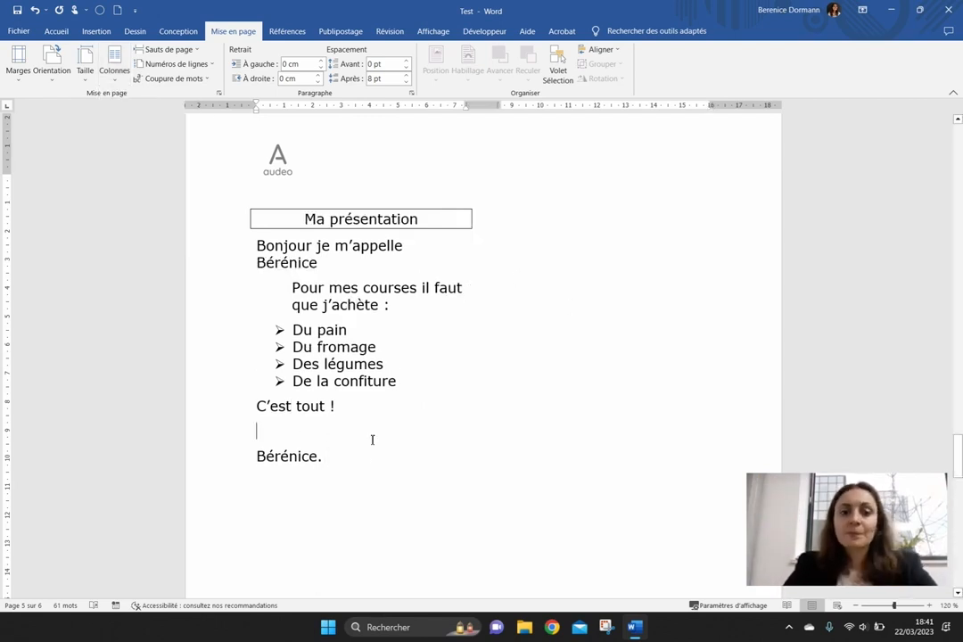
{"action": "key", "text": "Return"}
{"action": "type", "text": "ù"}
{"action": "key", "text": "BackSpace"}
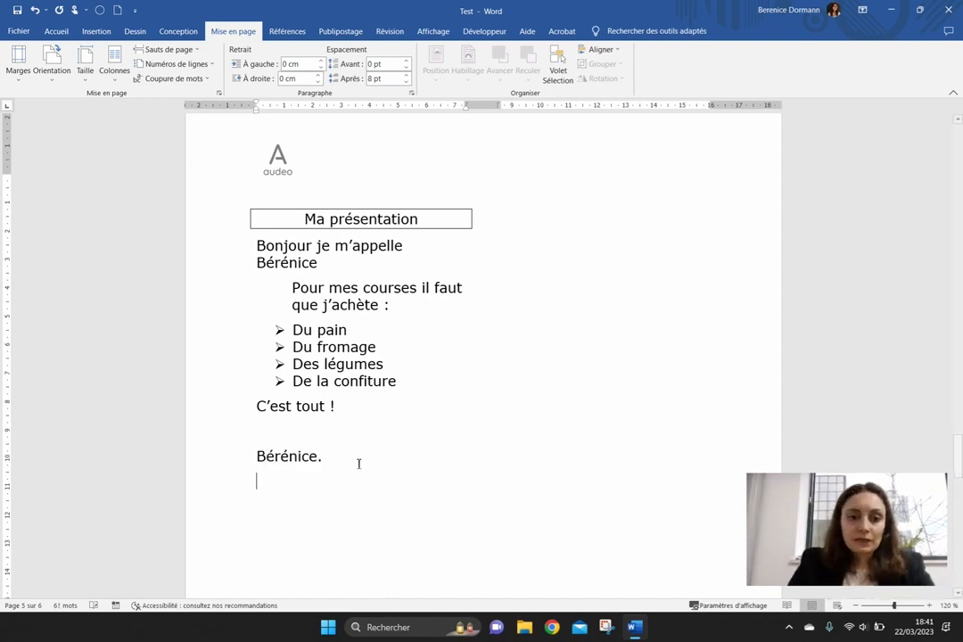
- Copy the text from "Bonjour je m'appelle" through the signature, paste it twice below, and check how it flows across the two columns
{"action": "left_click_drag", "start_coordinate": [291, 427], "coordinate": [237, 259]}
{"action": "key", "text": "ctrl+c"}
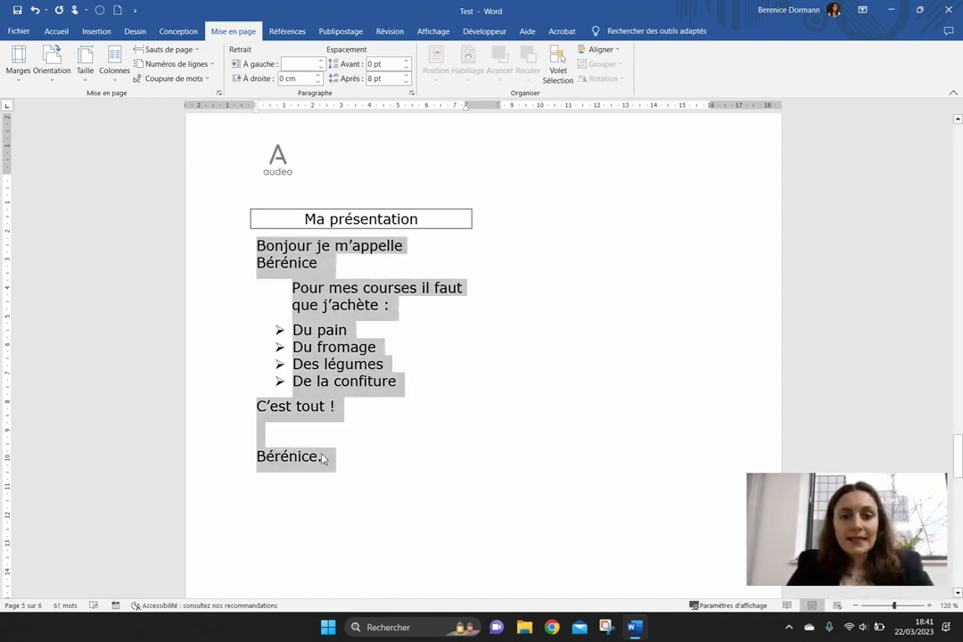
{"action": "left_click", "coordinate": [430, 524]}
{"action": "key", "text": "ctrl+v"}
{"action": "key", "text": "ctrl+v"}
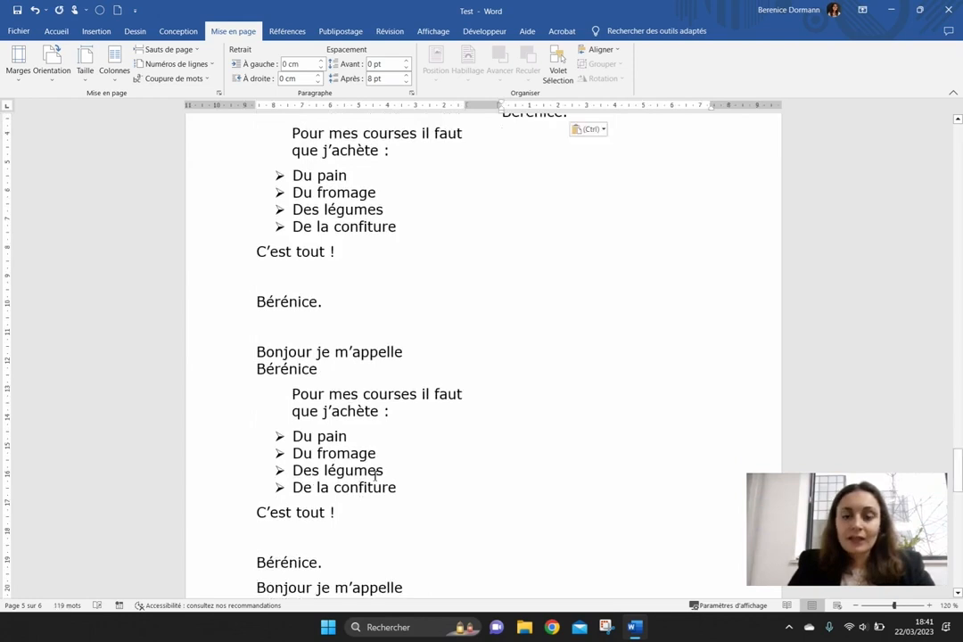
{"action": "scroll", "coordinate": [374, 475], "scroll_direction": "up", "scroll_amount": 3}
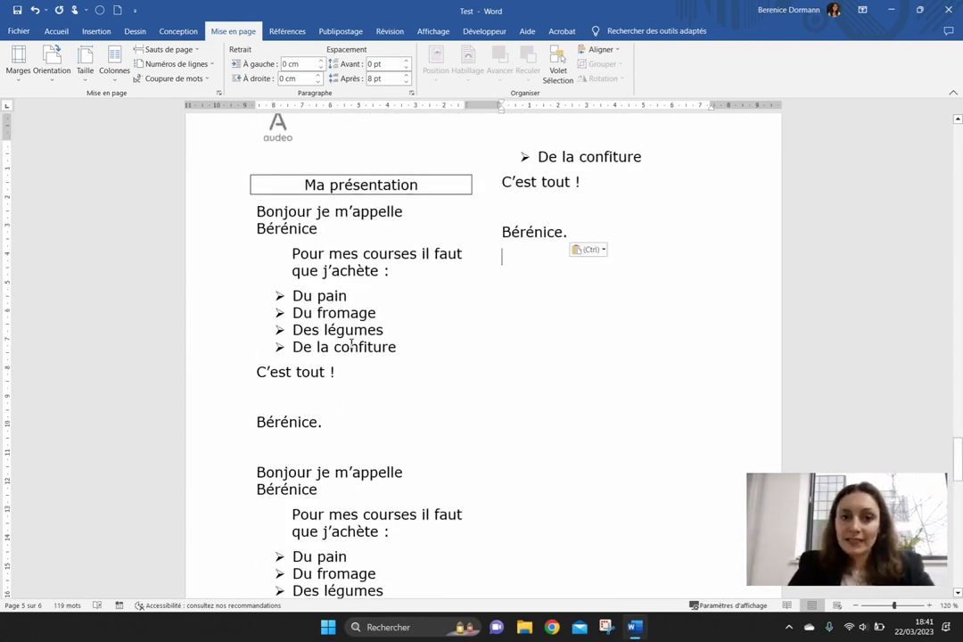
{"action": "scroll", "coordinate": [389, 211], "scroll_direction": "down", "scroll_amount": 10}
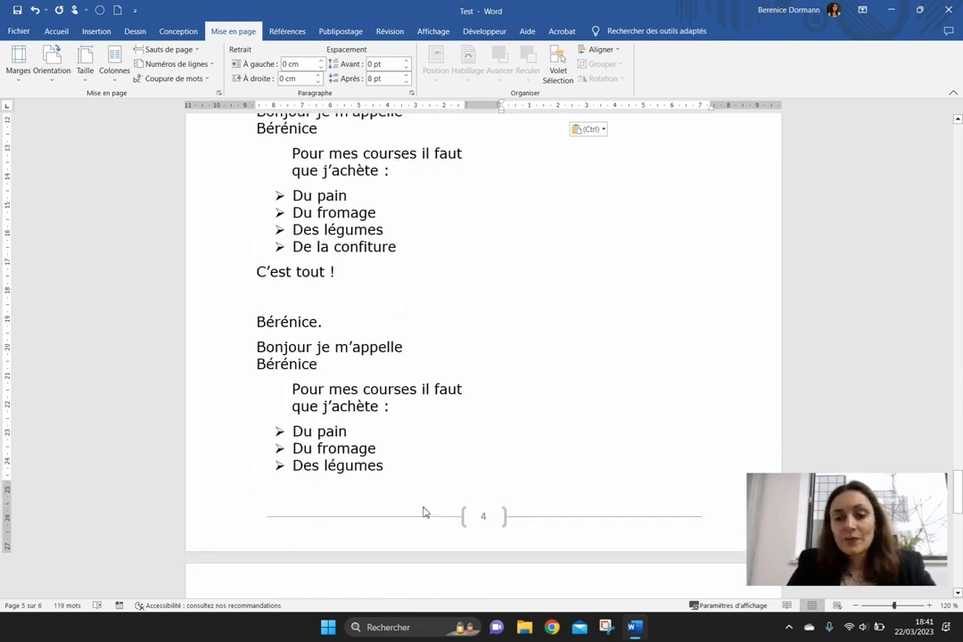
{"action": "scroll", "coordinate": [422, 512], "scroll_direction": "down", "scroll_amount": 5}
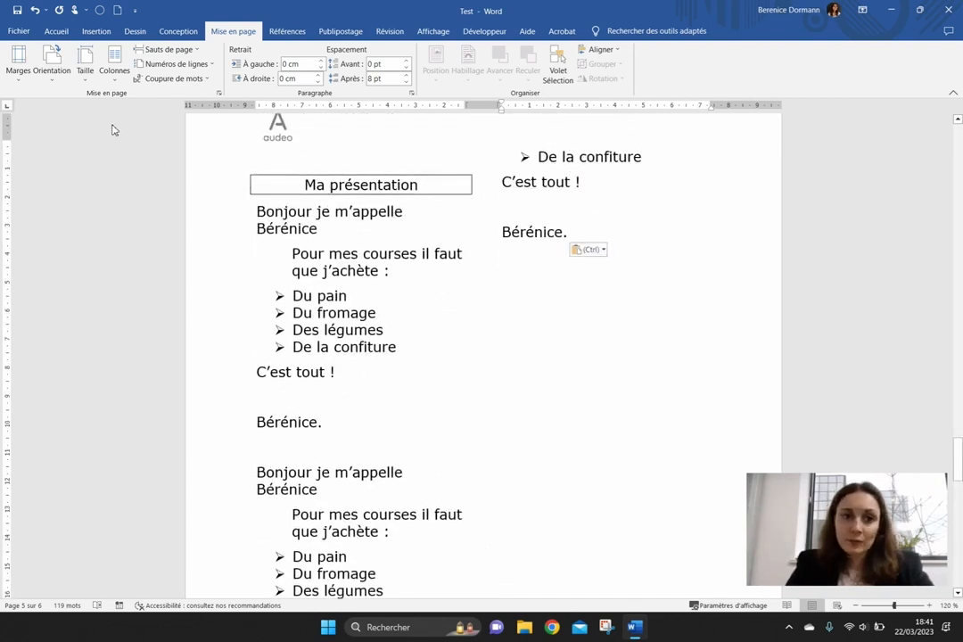
- Change the layout to three columns and paste the copied text again to continue filling them
{"action": "left_click", "coordinate": [115, 64]}
{"action": "left_click", "coordinate": [130, 161]}
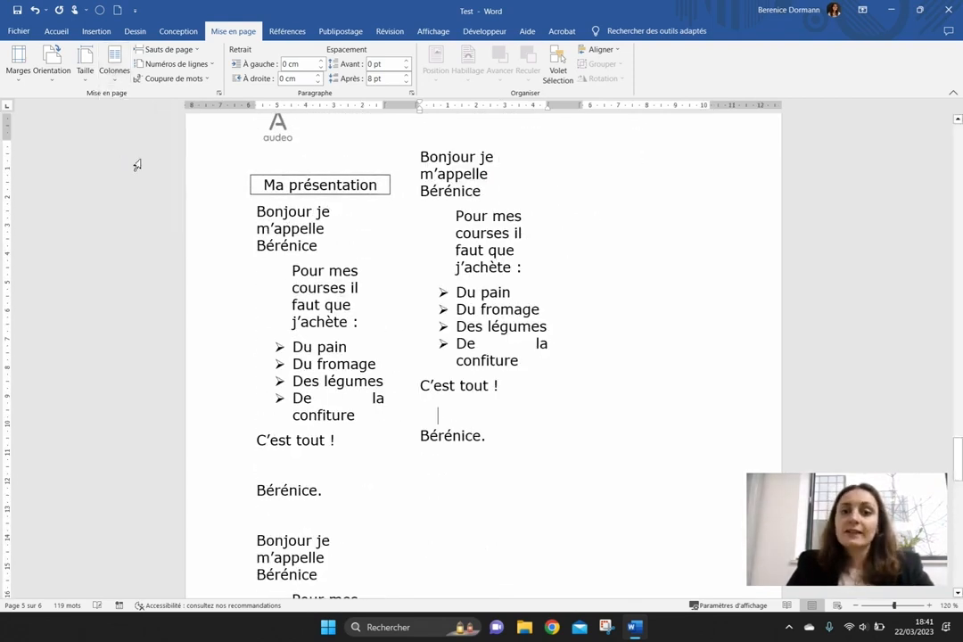
{"action": "key", "text": "ctrl+v"}
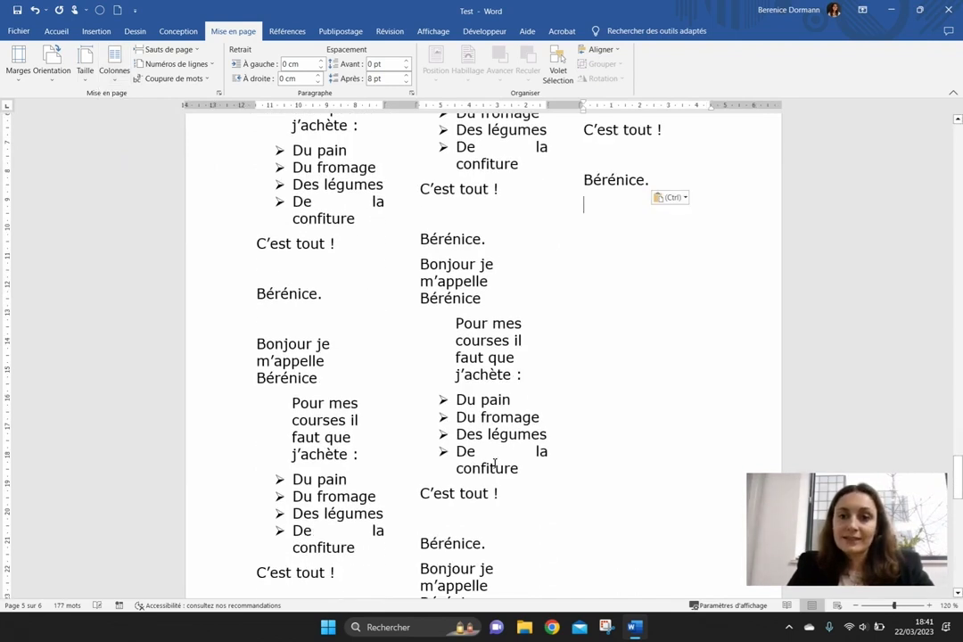
- Return the text to a single column and delete the surplus pasted text after the last "C'est tout !"
{"action": "scroll", "coordinate": [223, 398], "scroll_direction": "up", "scroll_amount": 5}
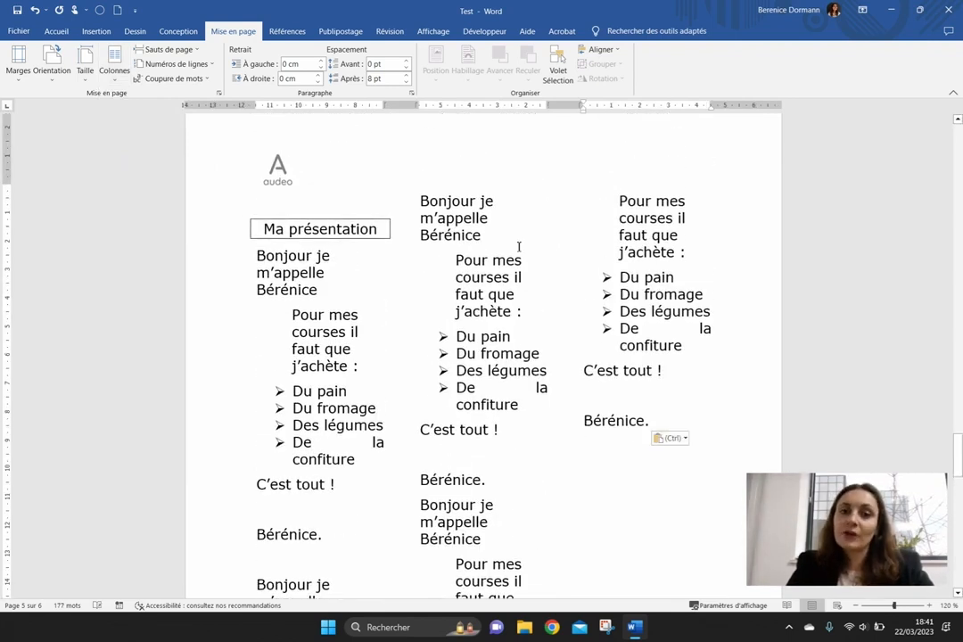
{"action": "left_click", "coordinate": [116, 80]}
{"action": "left_click", "coordinate": [124, 106]}
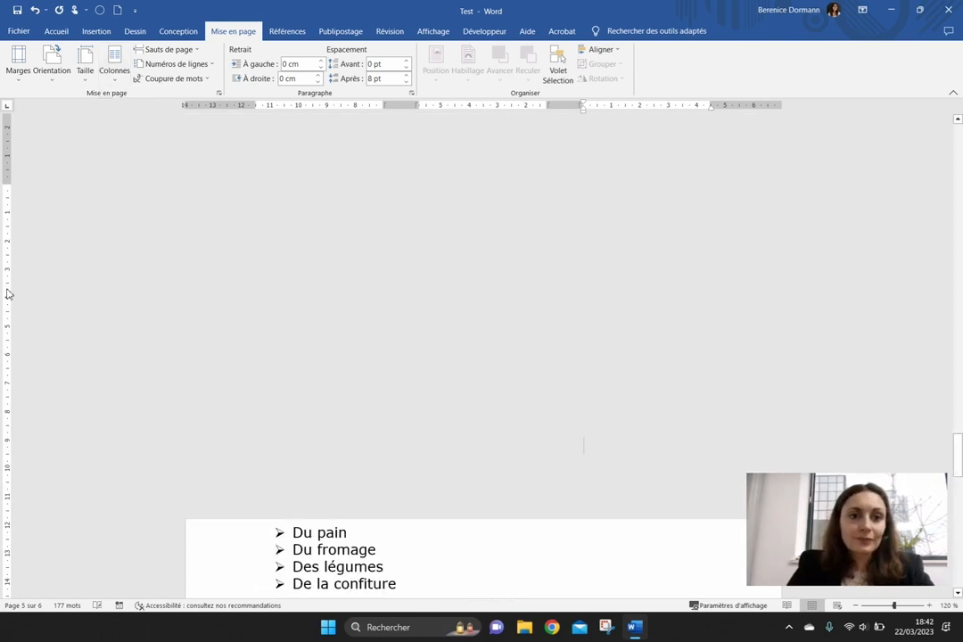
{"action": "left_click", "coordinate": [524, 573], "text": "shift"}
{"action": "key", "text": "Delete"}
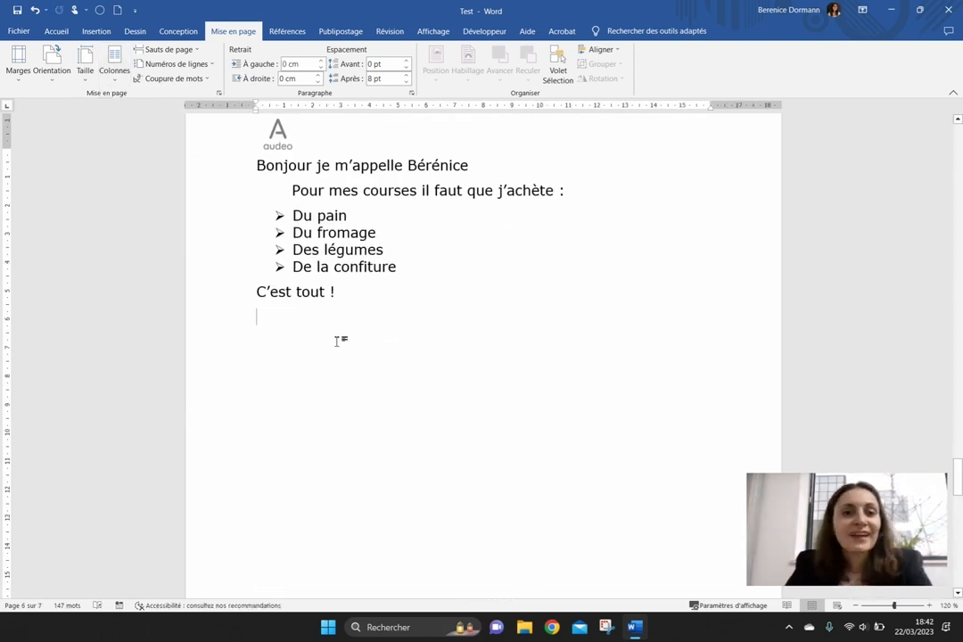
{"action": "left_click", "coordinate": [152, 51]}
{"action": "left_click", "coordinate": [78, 37]}
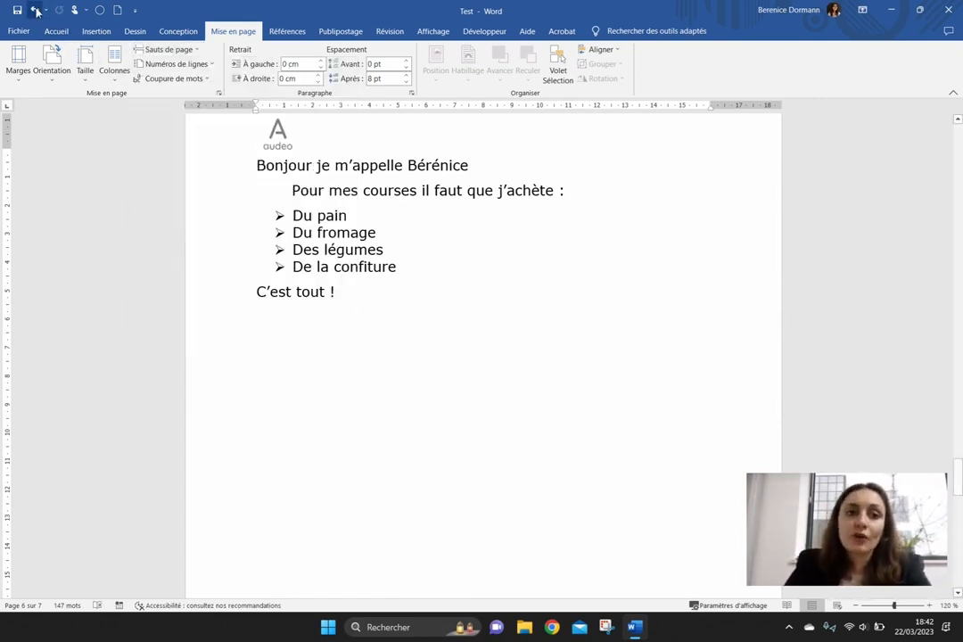
{"action": "left_click", "coordinate": [98, 33]}
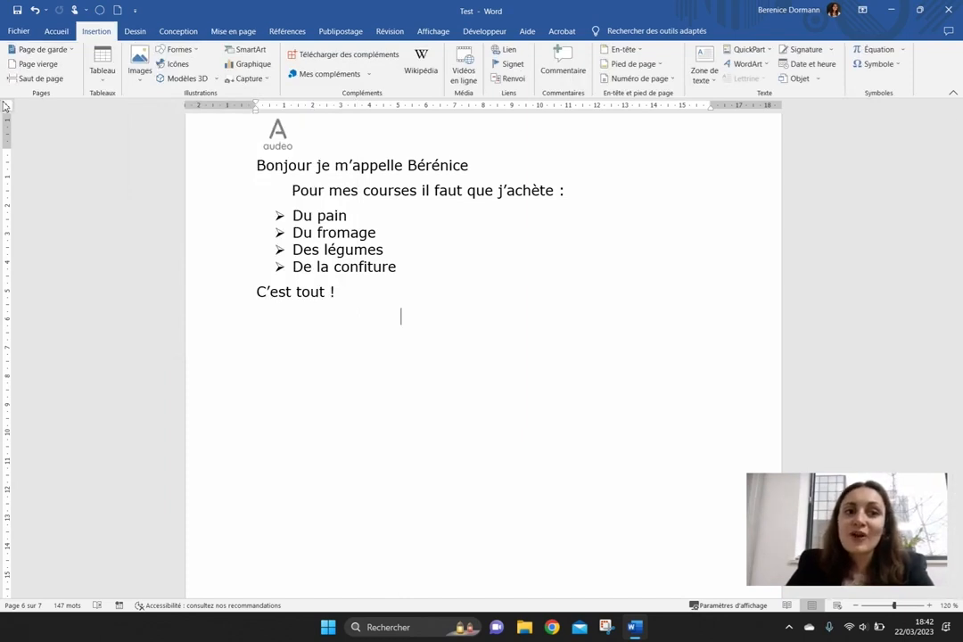
{"action": "left_click", "coordinate": [181, 36]}
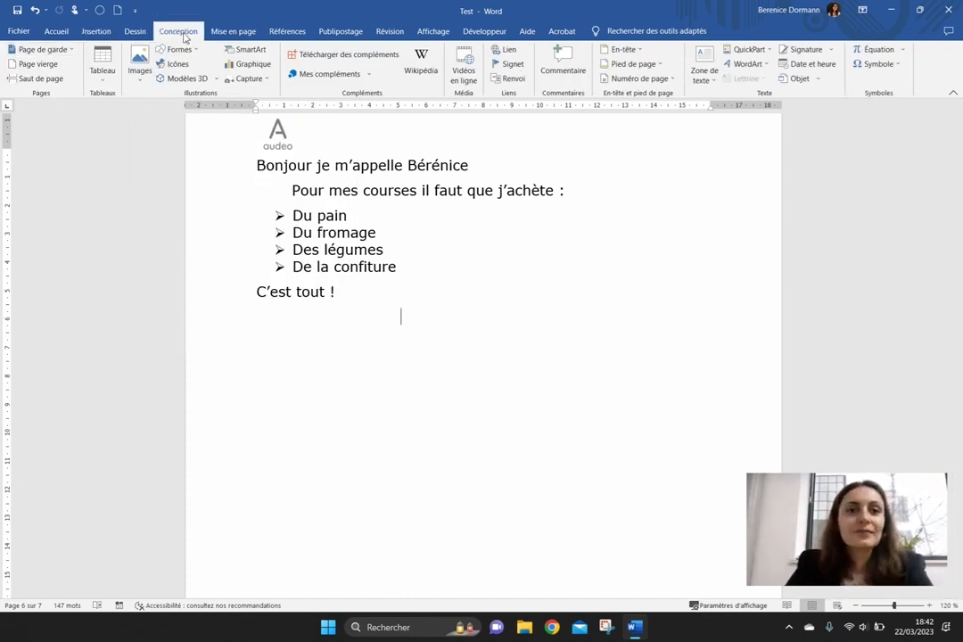
{"action": "left_click", "coordinate": [237, 33]}
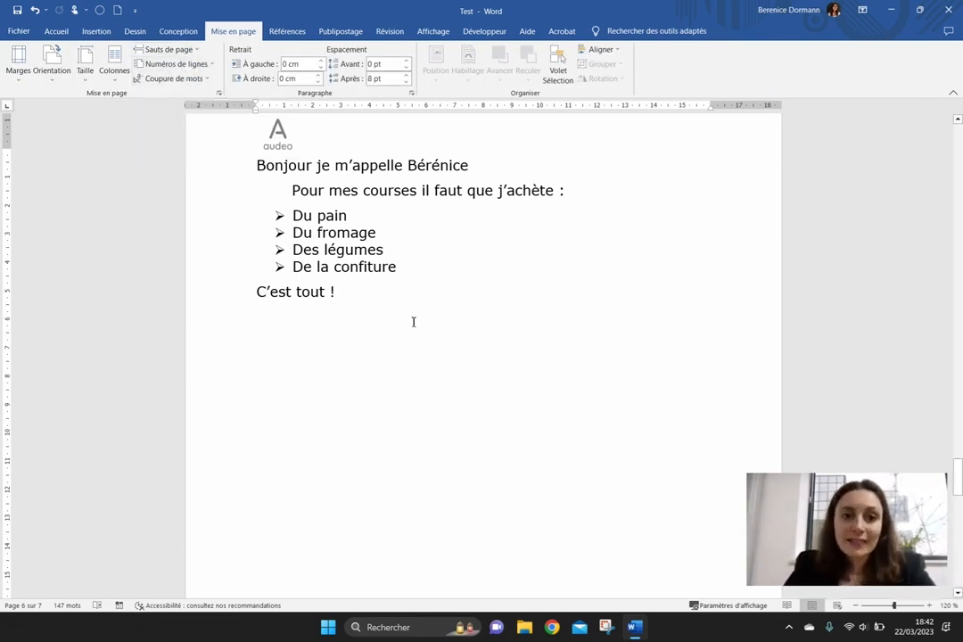
- Add continuous line numbers with the text from "Bonjour je m'appelle" to the last "C'est tout !" selected
{"action": "left_click_drag", "start_coordinate": [428, 295], "coordinate": [236, 180]}
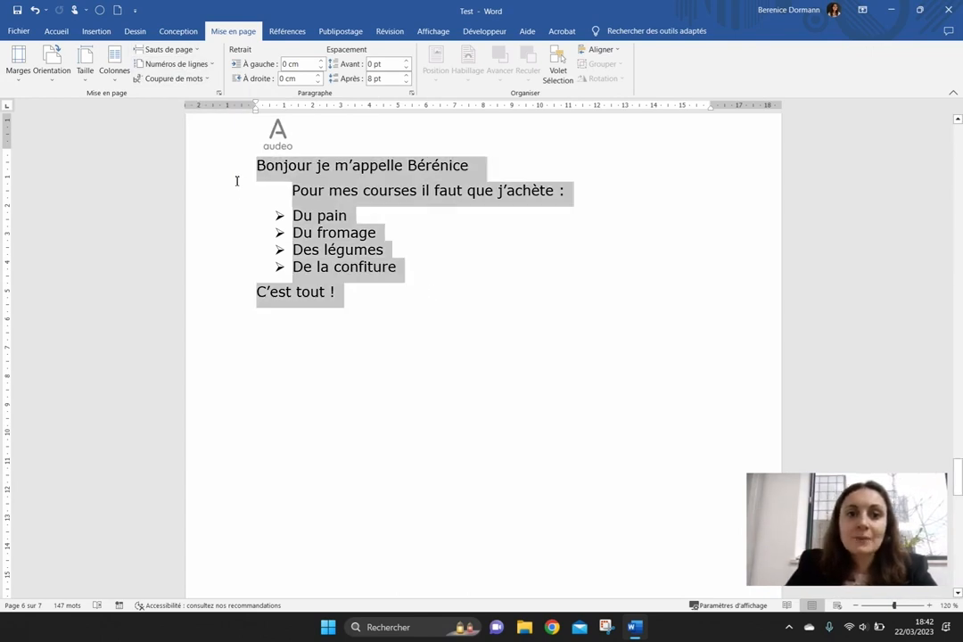
{"action": "left_click", "coordinate": [183, 64]}
{"action": "left_click", "coordinate": [183, 97]}
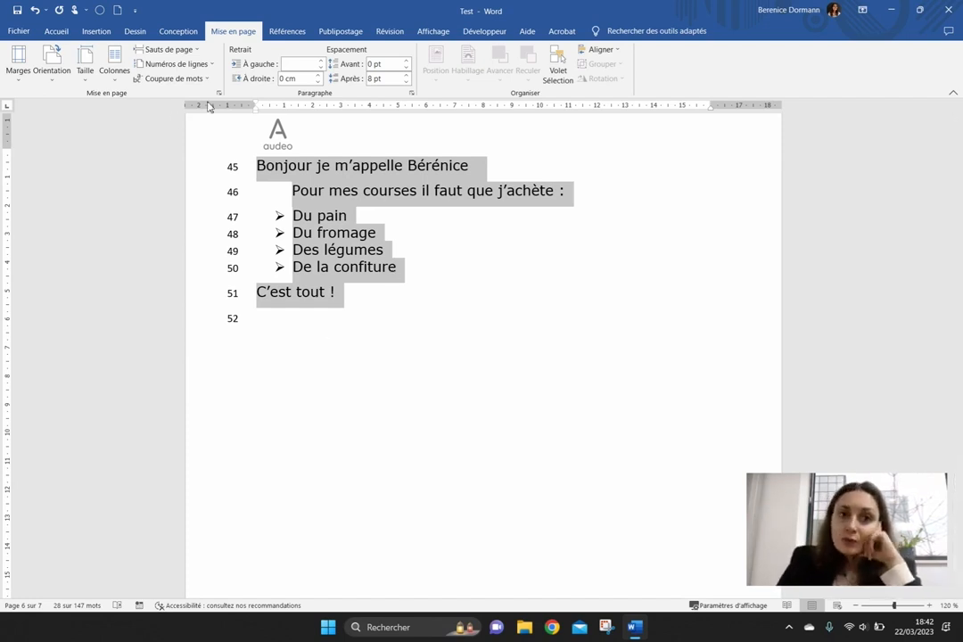
- Restart the line numbering on each page and check it across page 4 and the following page
{"action": "left_click", "coordinate": [191, 63]}
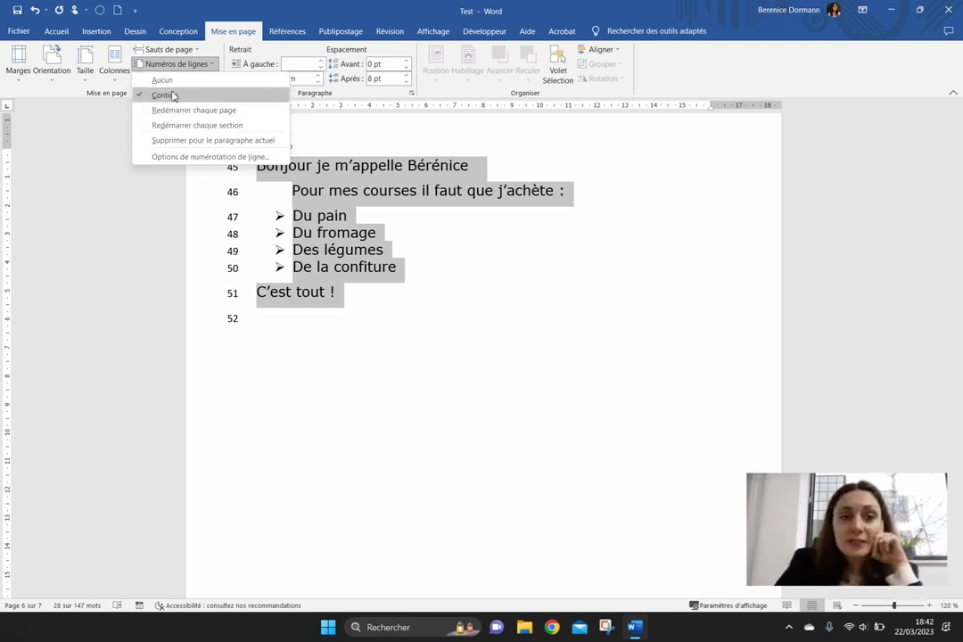
{"action": "left_click", "coordinate": [155, 122]}
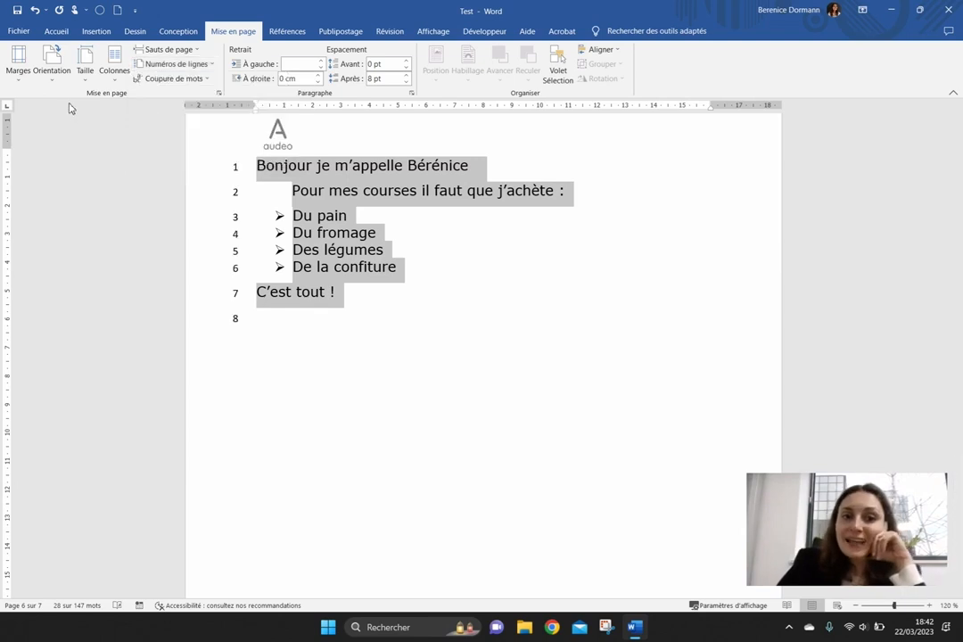
{"action": "scroll", "coordinate": [319, 193], "scroll_direction": "up", "scroll_amount": 8}
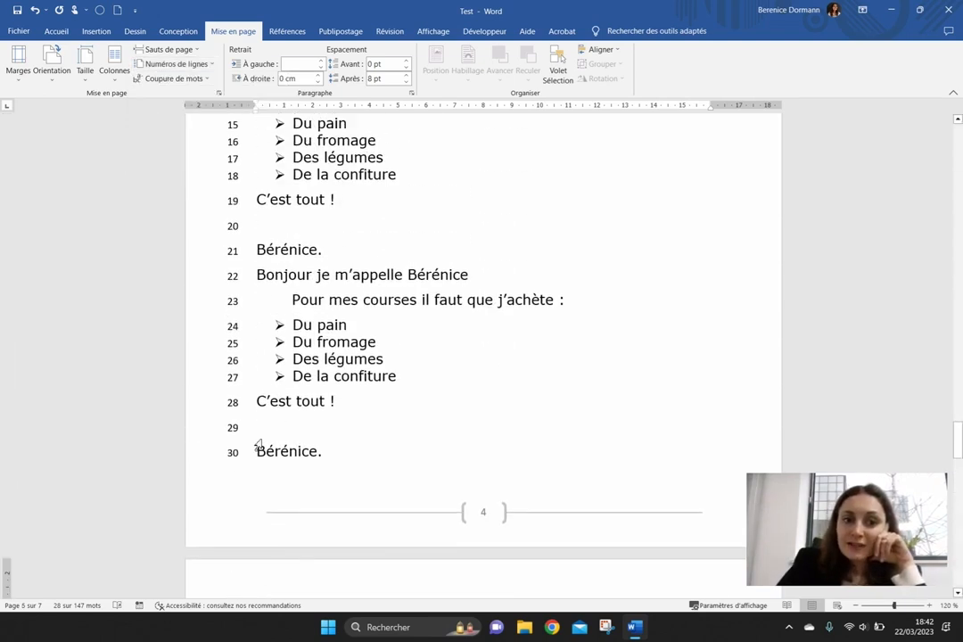
{"action": "scroll", "coordinate": [257, 445], "scroll_direction": "down", "scroll_amount": 6}
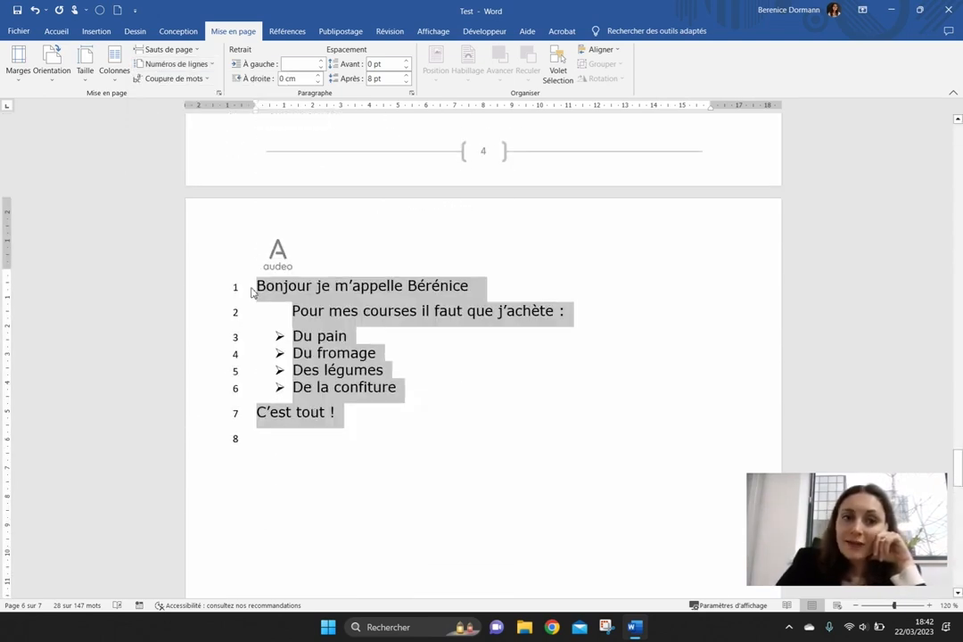
- Remove the line numbers from the text
{"action": "left_click", "coordinate": [168, 68]}
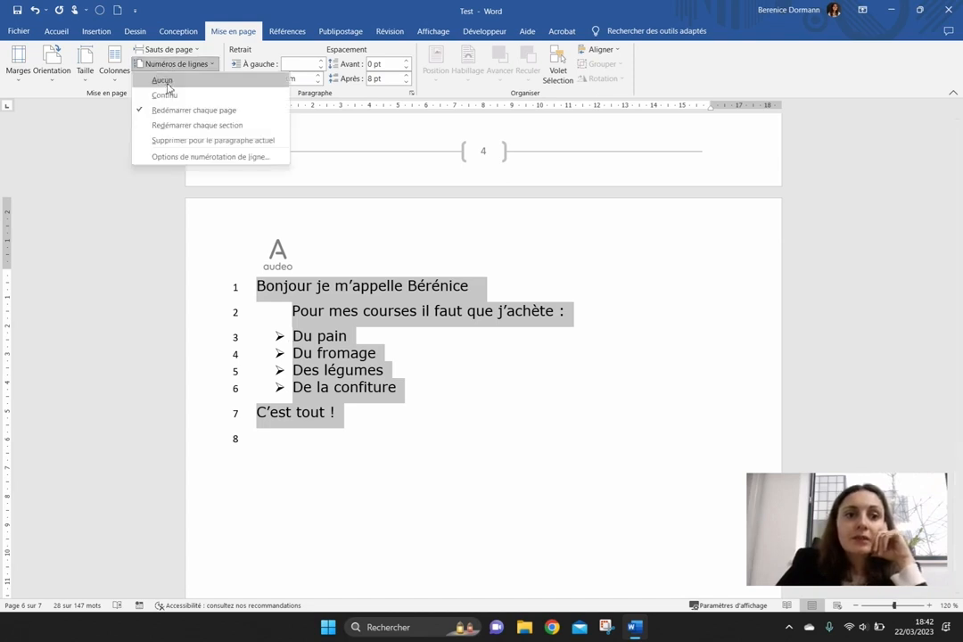
{"action": "left_click", "coordinate": [164, 82]}
{"action": "left_click", "coordinate": [293, 311]}
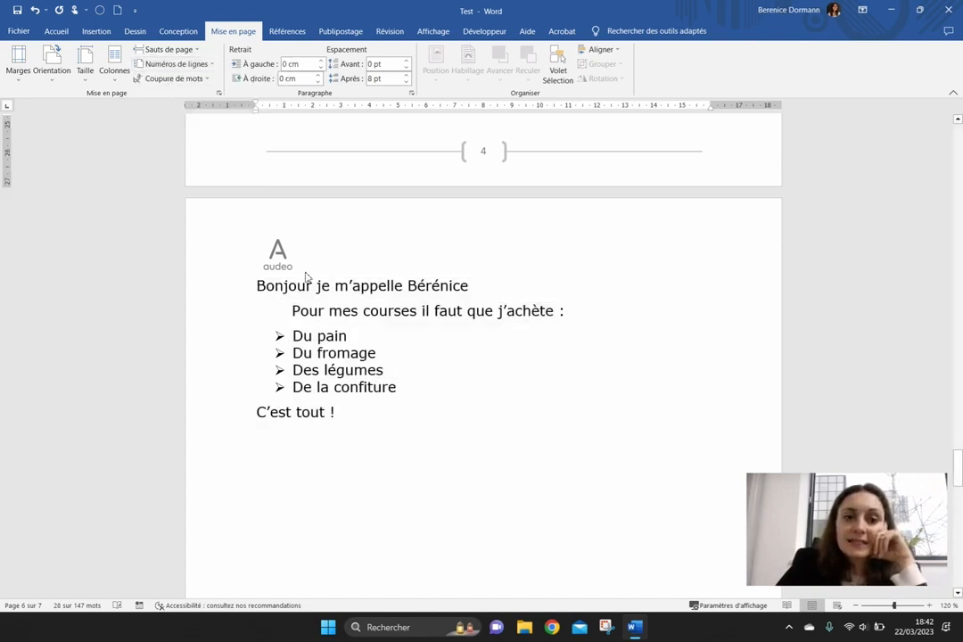
- Review the hyphenation options and close them without changing any setting
{"action": "left_click", "coordinate": [156, 78]}
{"action": "left_click", "coordinate": [175, 142]}
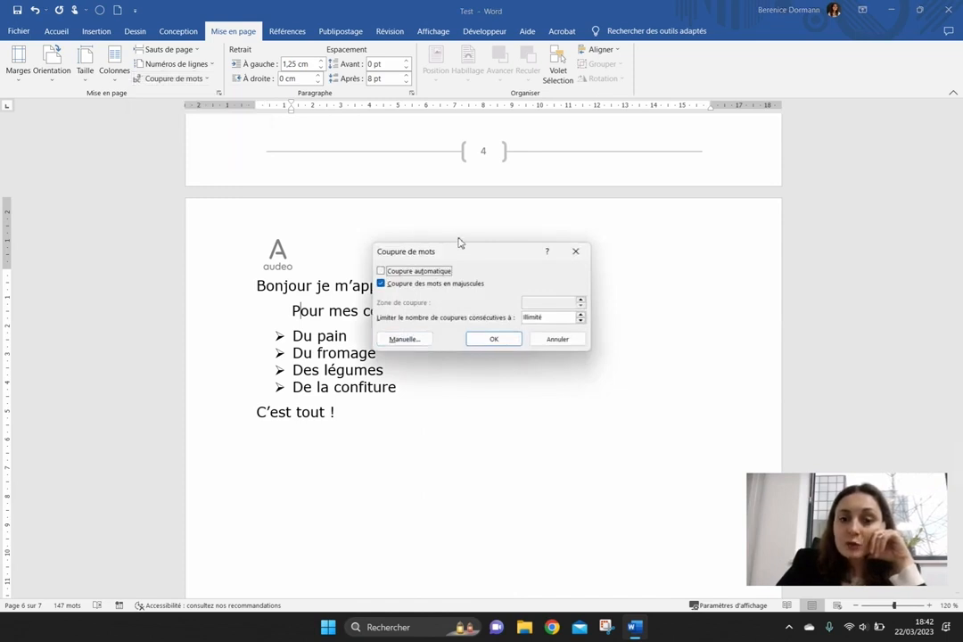
{"action": "left_click", "coordinate": [571, 341]}
{"action": "left_click", "coordinate": [260, 351]}
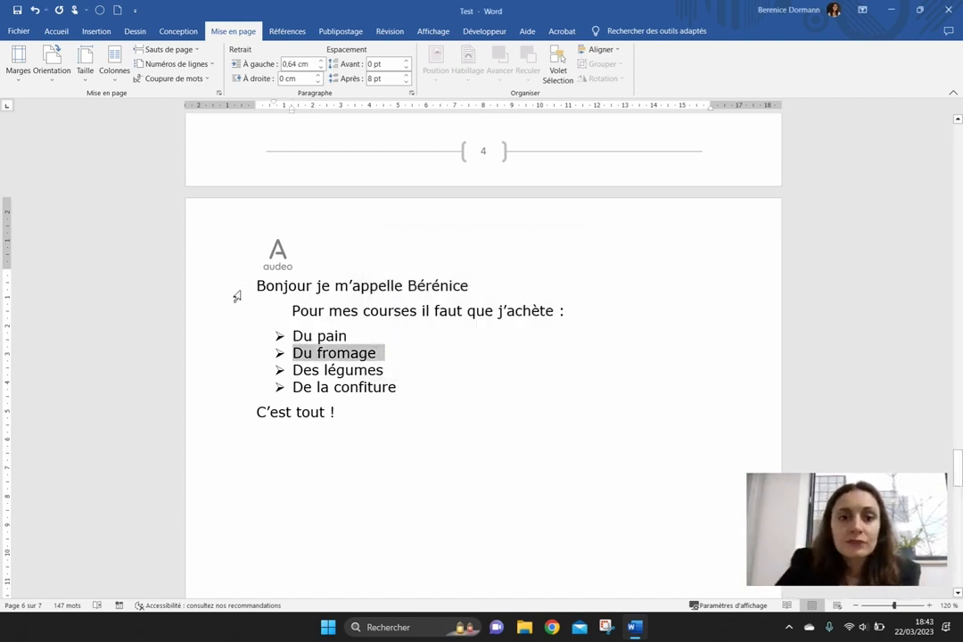
- Set the "Bonjour je m'appelle" line's indents to 0 cm left and -0,3 cm right, and compare them with the "Pour mes courses" line
{"action": "left_click", "coordinate": [237, 296]}
{"action": "left_click", "coordinate": [321, 60]}
{"action": "left_click_drag", "start_coordinate": [321, 61], "coordinate": [321, 62]}
{"action": "left_click", "coordinate": [317, 82]}
{"action": "left_click_drag", "start_coordinate": [321, 69], "coordinate": [321, 69]}
{"action": "left_click", "coordinate": [322, 64]}
{"action": "left_click", "coordinate": [322, 65]}
{"action": "left_click", "coordinate": [323, 65]}
{"action": "left_click", "coordinate": [321, 64]}
{"action": "left_click", "coordinate": [322, 64]}
{"action": "left_click", "coordinate": [322, 64]}
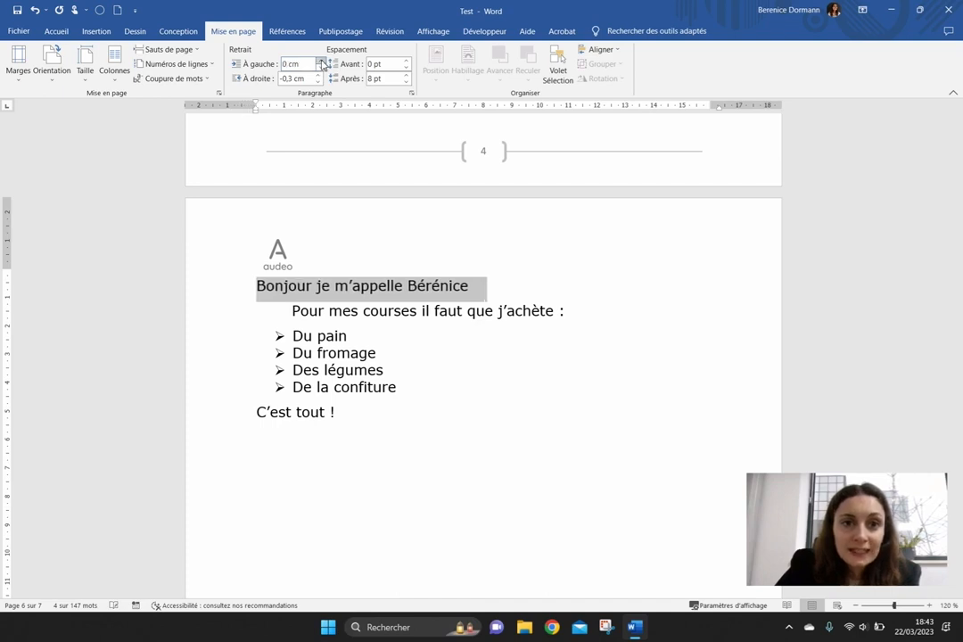
{"action": "left_click", "coordinate": [380, 321]}
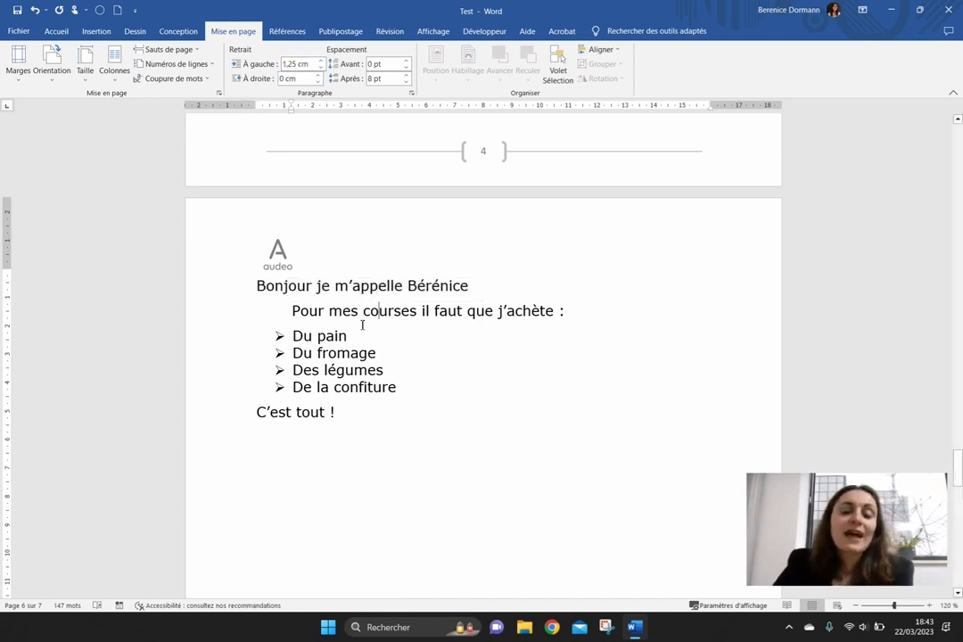
{"action": "triple_click", "coordinate": [264, 286]}
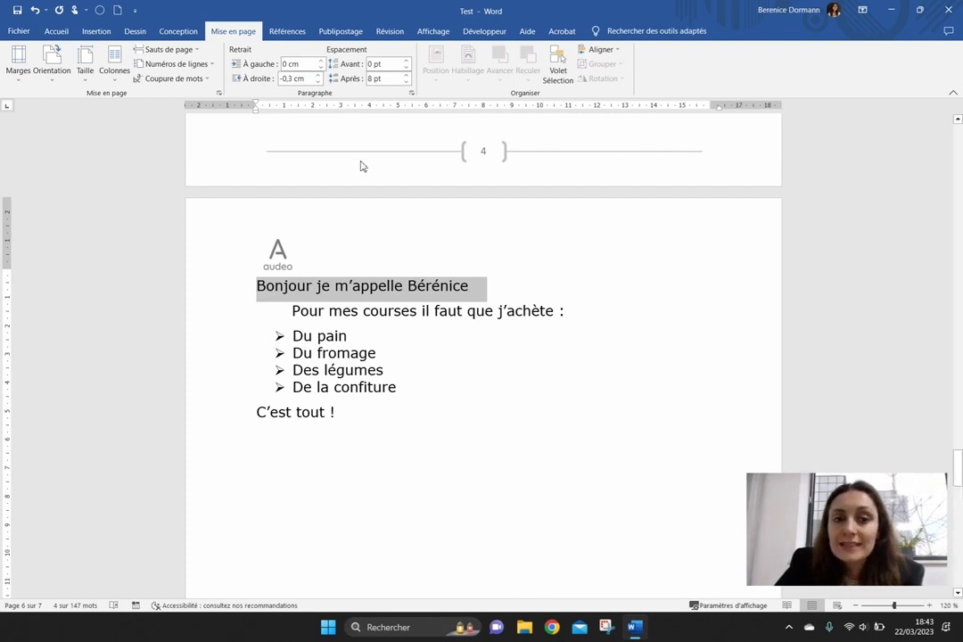
{"action": "left_click", "coordinate": [302, 312]}
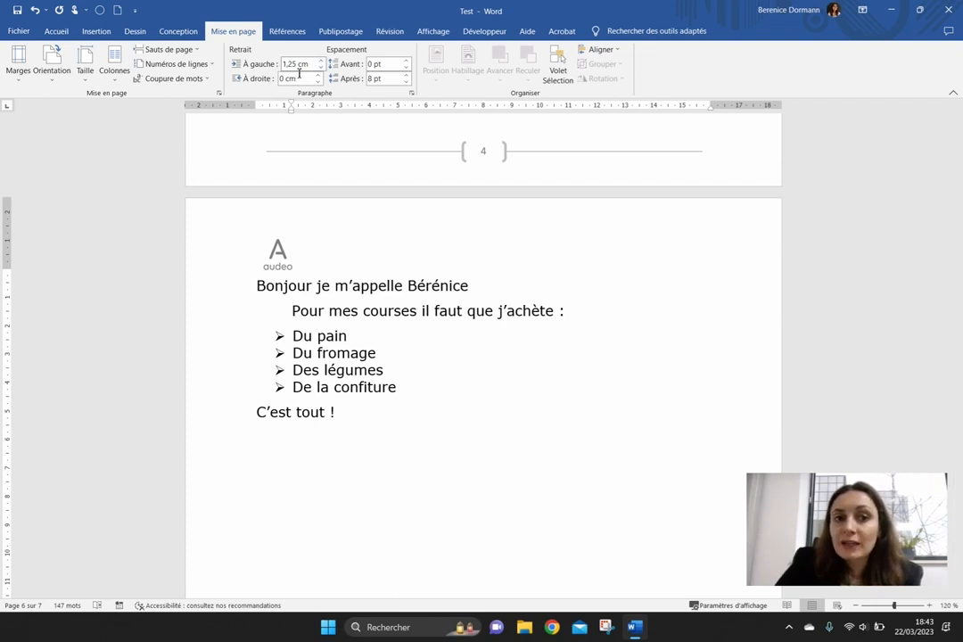
{"action": "left_click", "coordinate": [373, 287]}
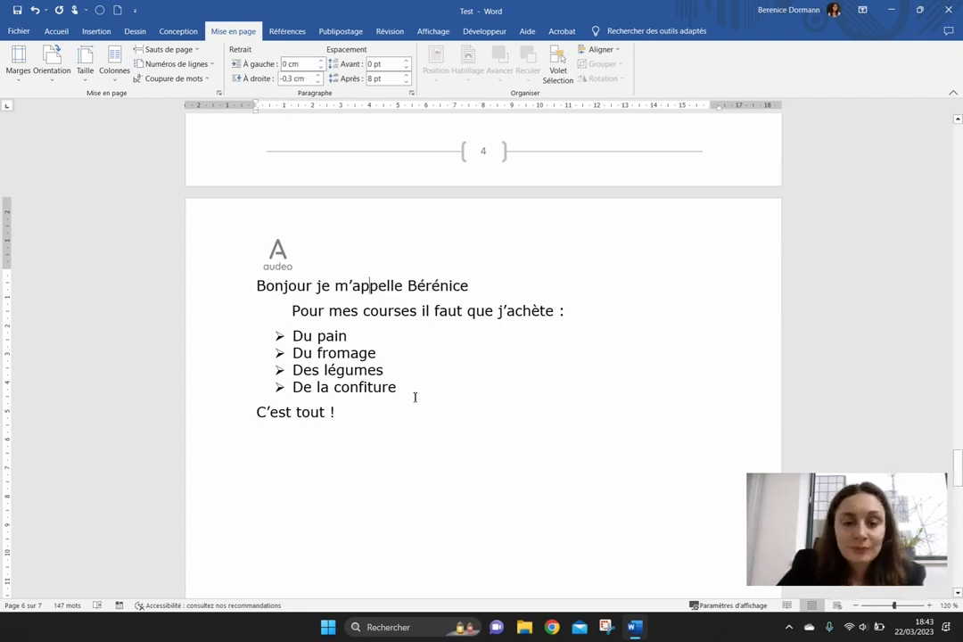
- Increase the spacing before the paragraphs from "Bonjour je m'appelle" to "C'est tout !" to 54 pt
{"action": "left_click_drag", "start_coordinate": [337, 412], "coordinate": [257, 285]}
{"action": "left_click", "coordinate": [406, 61]}
{"action": "left_click", "coordinate": [406, 60]}
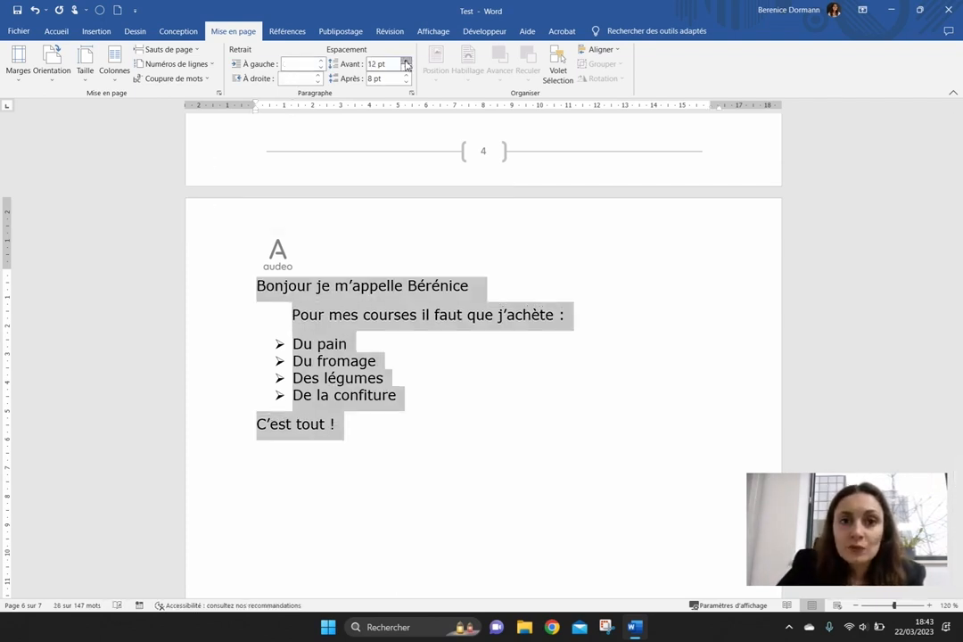
{"action": "left_click", "coordinate": [406, 60]}
{"action": "left_click", "coordinate": [406, 61]}
{"action": "left_click", "coordinate": [406, 61]}
{"action": "left_click", "coordinate": [406, 61]}
{"action": "left_click", "coordinate": [406, 61]}
{"action": "left_click", "coordinate": [406, 61]}
{"action": "left_click", "coordinate": [406, 62]}
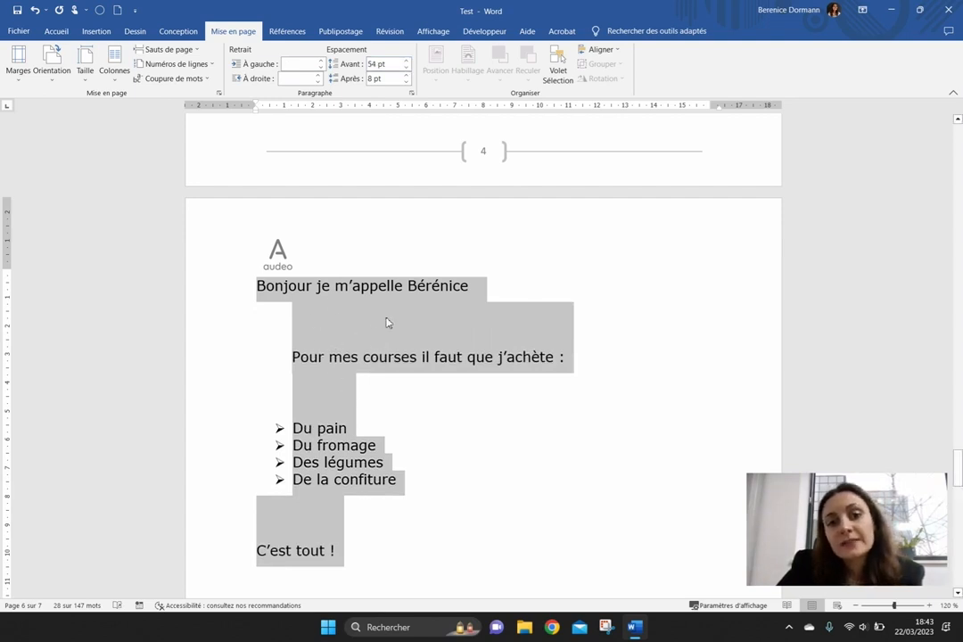
- Reduce the spacing before the selected paragraphs to 6 pt and deselect the text
{"action": "left_click", "coordinate": [406, 68]}
{"action": "left_click", "coordinate": [405, 68]}
{"action": "left_click", "coordinate": [406, 68]}
{"action": "left_click", "coordinate": [405, 68]}
{"action": "left_click", "coordinate": [405, 68]}
{"action": "left_click", "coordinate": [406, 68]}
{"action": "left_click", "coordinate": [406, 68]}
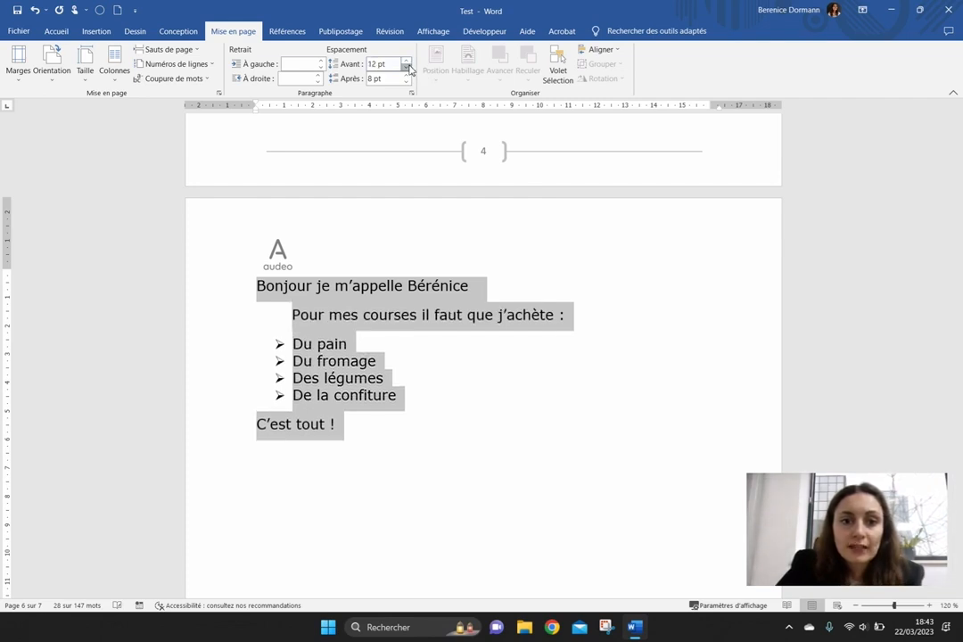
{"action": "left_click", "coordinate": [405, 68]}
{"action": "left_click", "coordinate": [427, 393]}
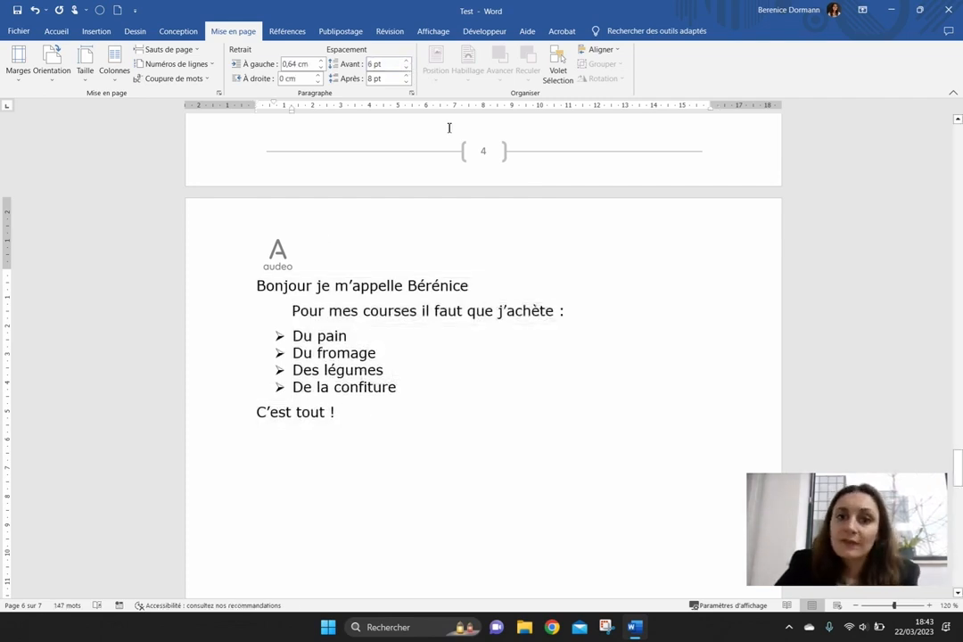
{"action": "left_click", "coordinate": [401, 437]}
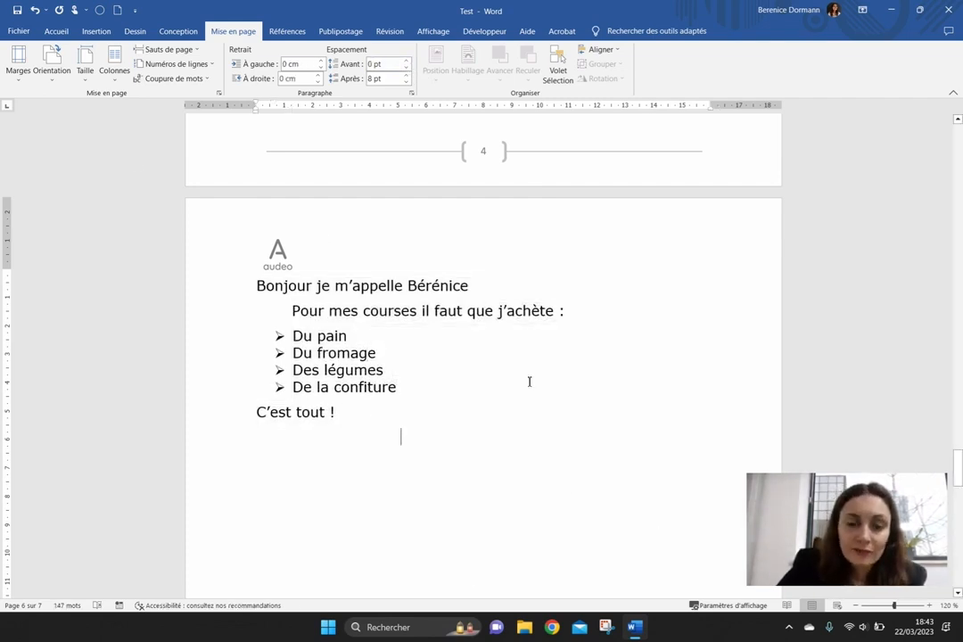
- Move the blue circle from beside the arrow so it overlaps "Bonjour, ceci est ma première partie" and the table
{"action": "scroll", "coordinate": [437, 277], "scroll_direction": "up", "scroll_amount": 20}
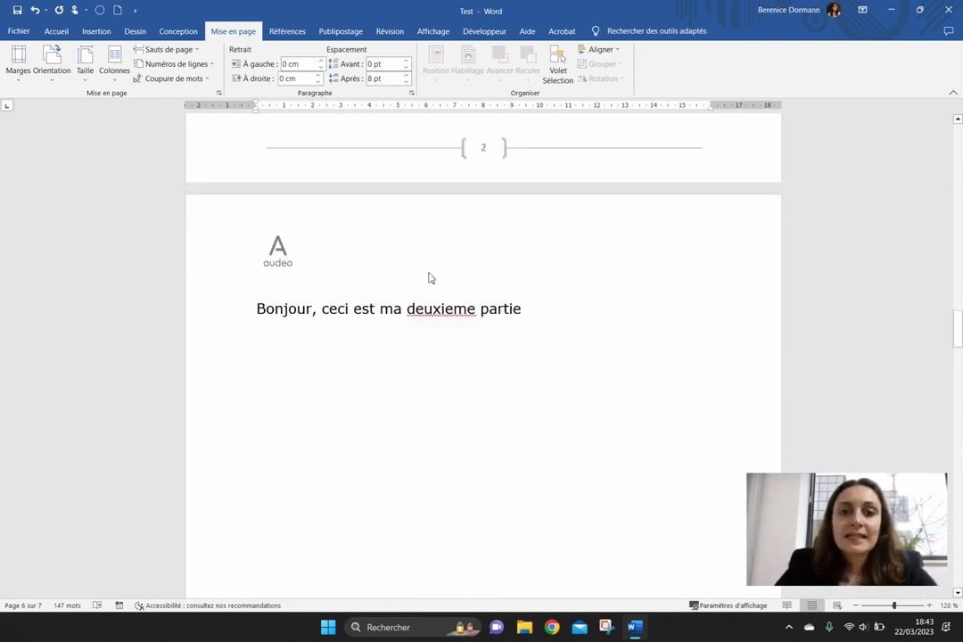
{"action": "scroll", "coordinate": [434, 277], "scroll_direction": "up", "scroll_amount": 2}
{"action": "scroll", "coordinate": [434, 277], "scroll_direction": "down", "scroll_amount": 4}
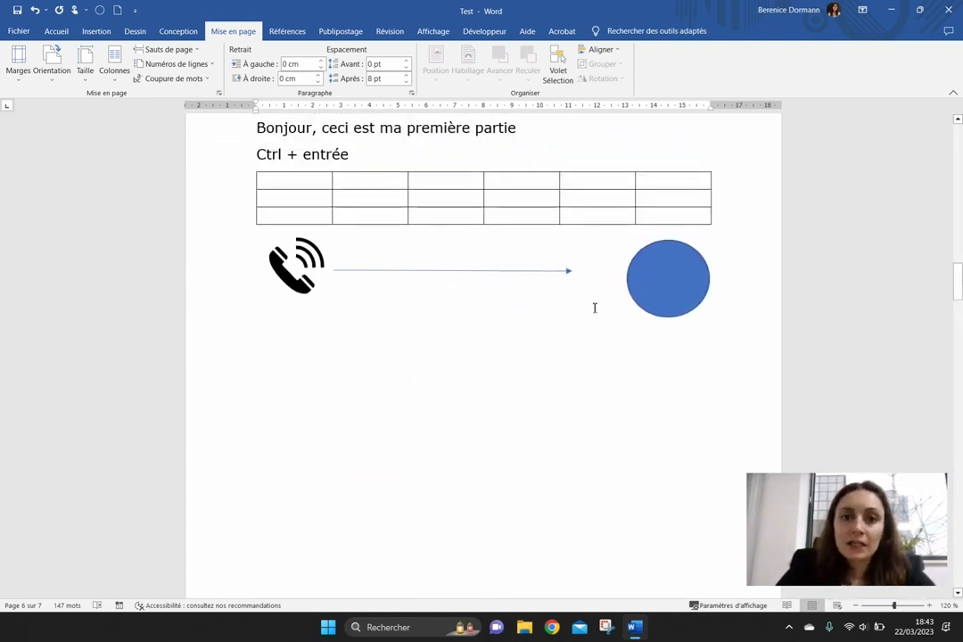
{"action": "left_click", "coordinate": [676, 282]}
{"action": "left_click_drag", "start_coordinate": [676, 282], "coordinate": [316, 281]}
{"action": "left_click_drag", "start_coordinate": [383, 337], "coordinate": [380, 157]}
{"action": "scroll", "coordinate": [418, 354], "scroll_direction": "up", "scroll_amount": 2}
{"action": "scroll", "coordinate": [418, 354], "scroll_direction": "up", "scroll_amount": 1}
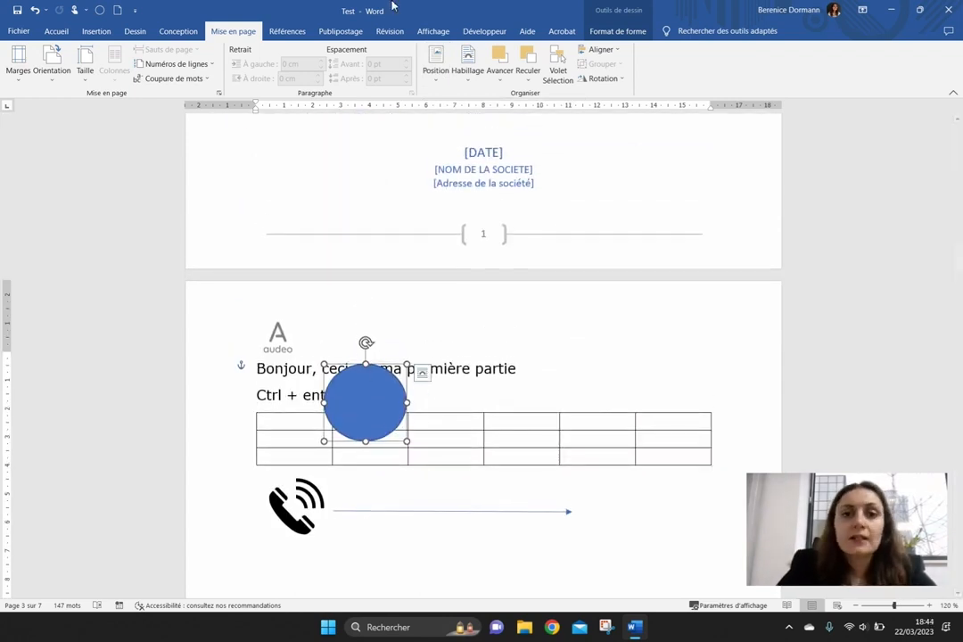
- Position the blue circle in line with the text (Aligné sur le texte)
{"action": "left_click", "coordinate": [437, 70]}
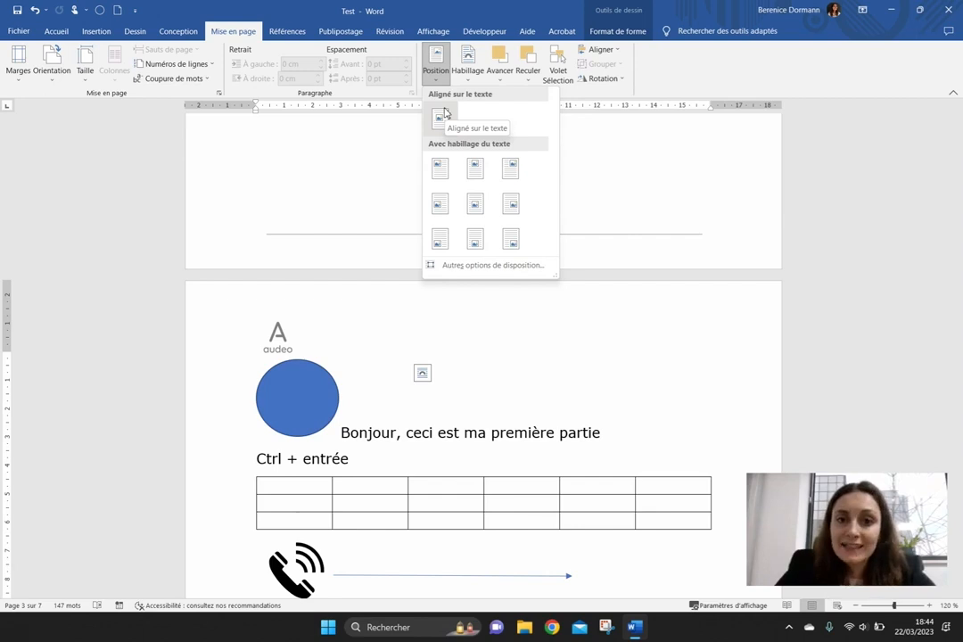
{"action": "left_click", "coordinate": [444, 115]}
{"action": "left_click", "coordinate": [497, 458]}
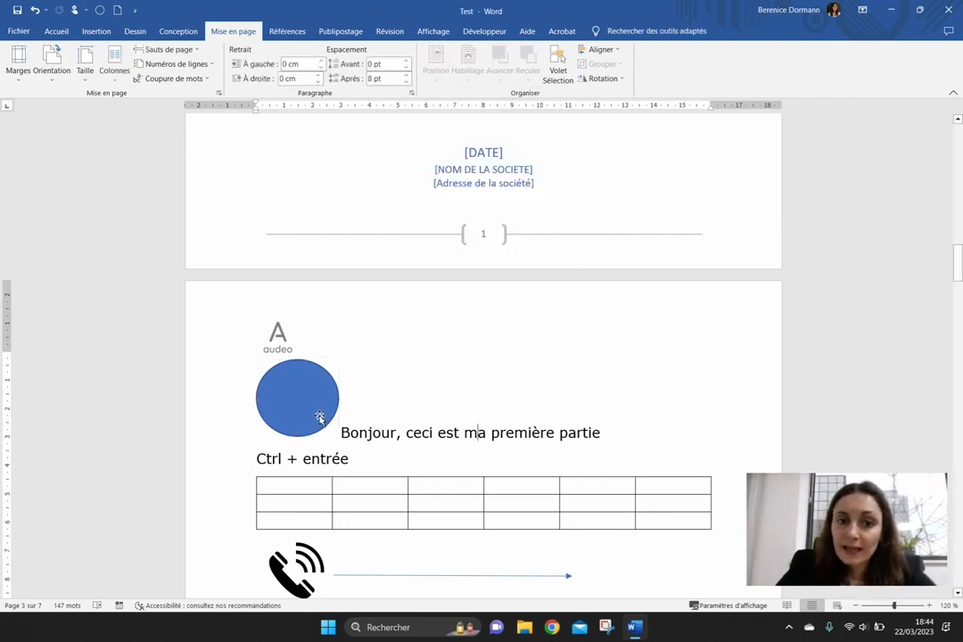
- Move the circle into the word "Bonjour" and back to the start of the line, and preview a position with text wrapping
{"action": "left_click_drag", "start_coordinate": [318, 417], "coordinate": [390, 418]}
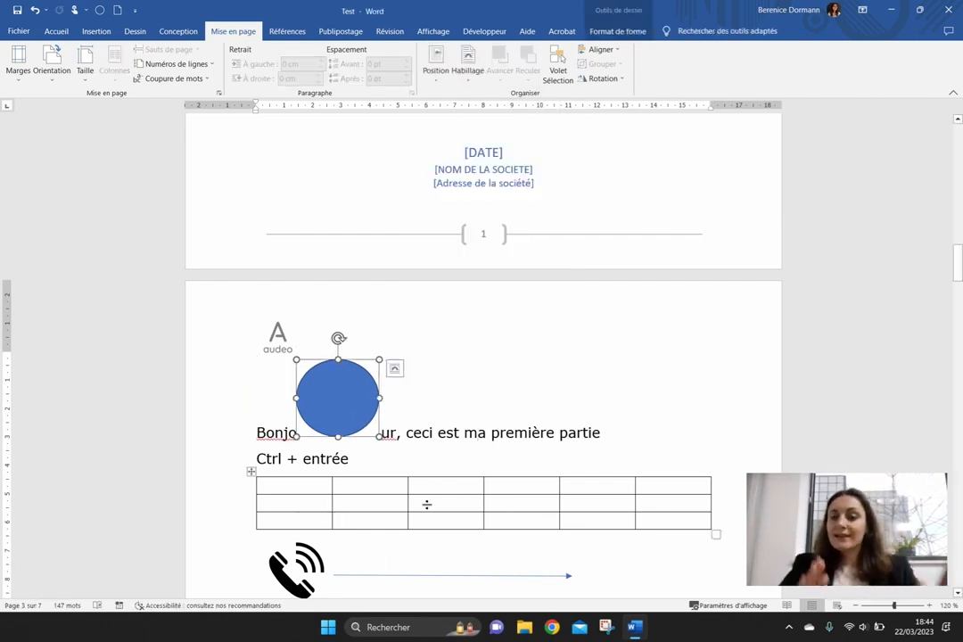
{"action": "left_click_drag", "start_coordinate": [316, 400], "coordinate": [262, 400]}
{"action": "left_click", "coordinate": [444, 84]}
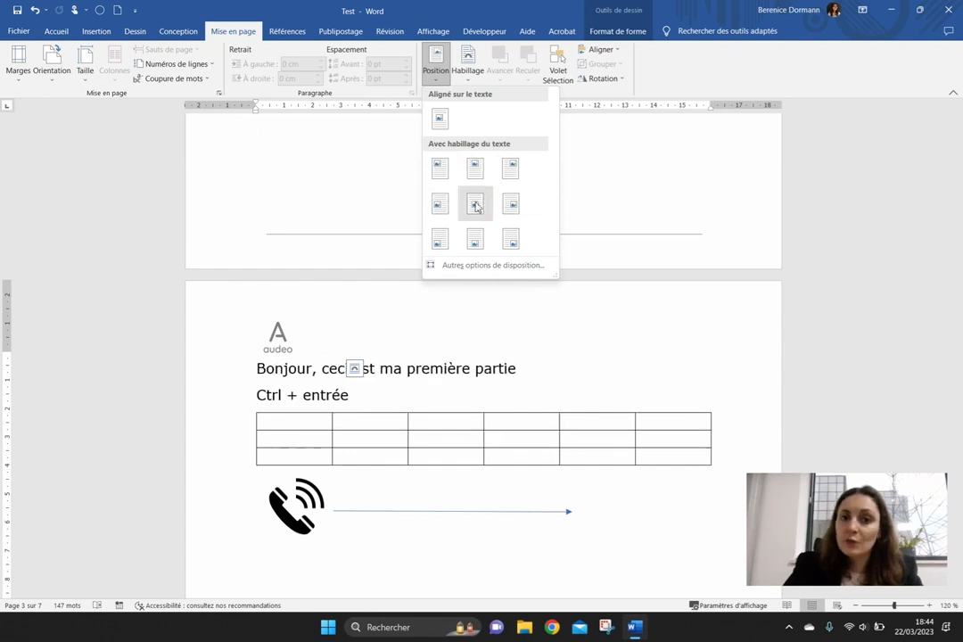
{"action": "left_click", "coordinate": [585, 420]}
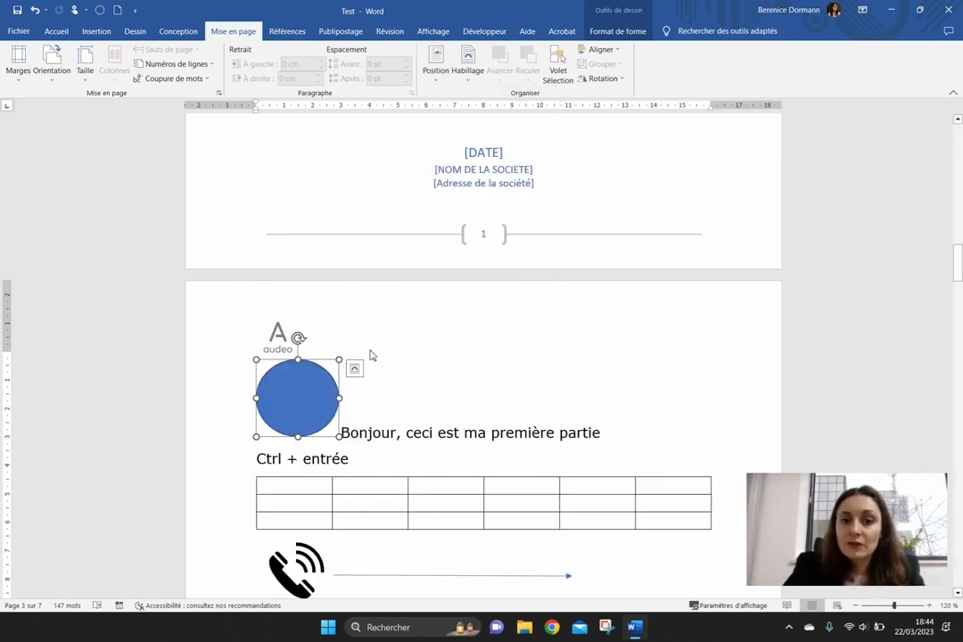
- Set the blue circle's text wrapping to Derrière le texte and move it to the blank area right of "Bonjour, ceci est ma première partie"
{"action": "left_click", "coordinate": [467, 65]}
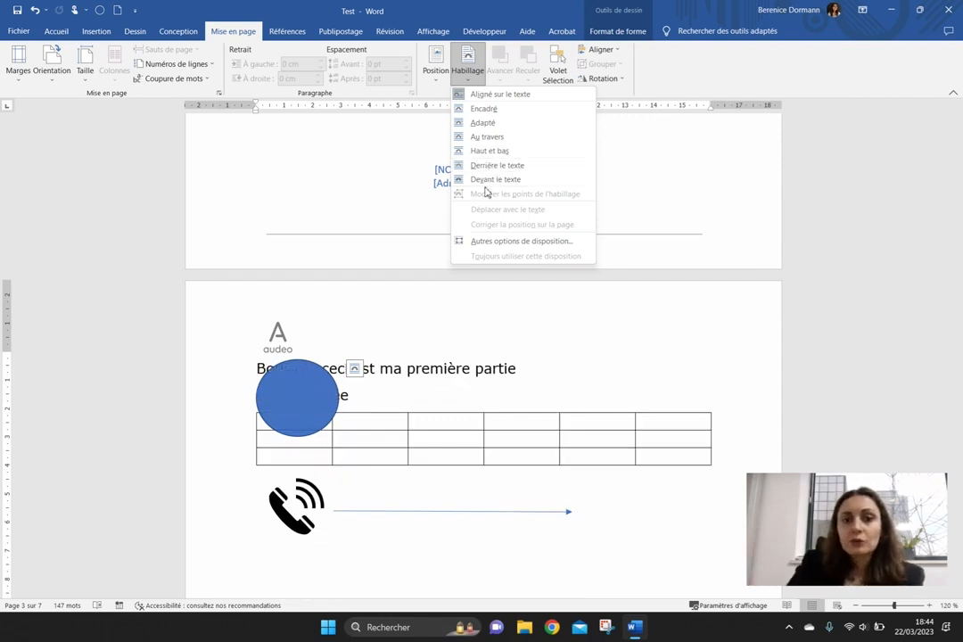
{"action": "left_click", "coordinate": [489, 180]}
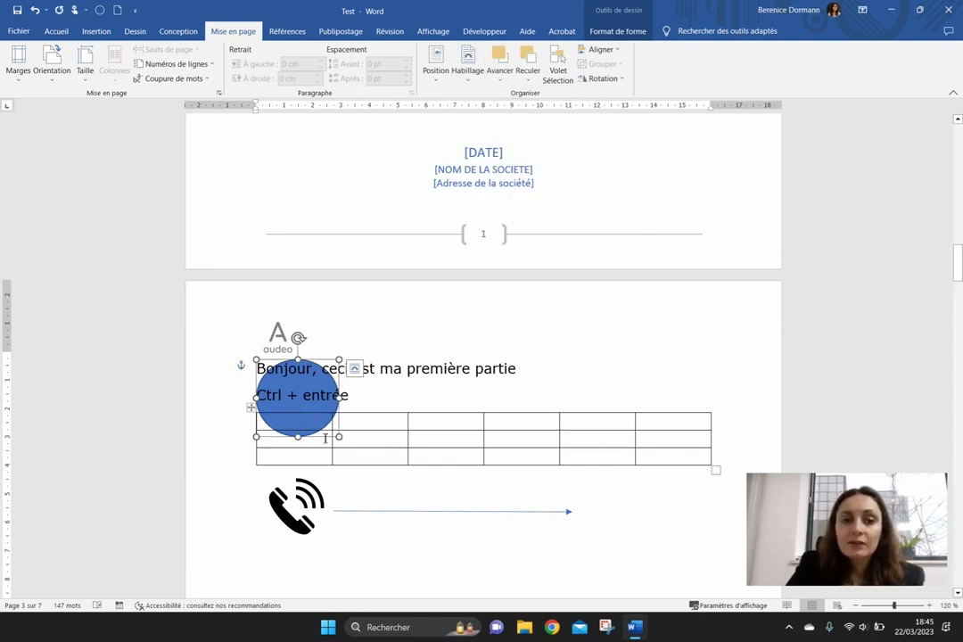
{"action": "left_click_drag", "start_coordinate": [337, 370], "coordinate": [665, 330]}
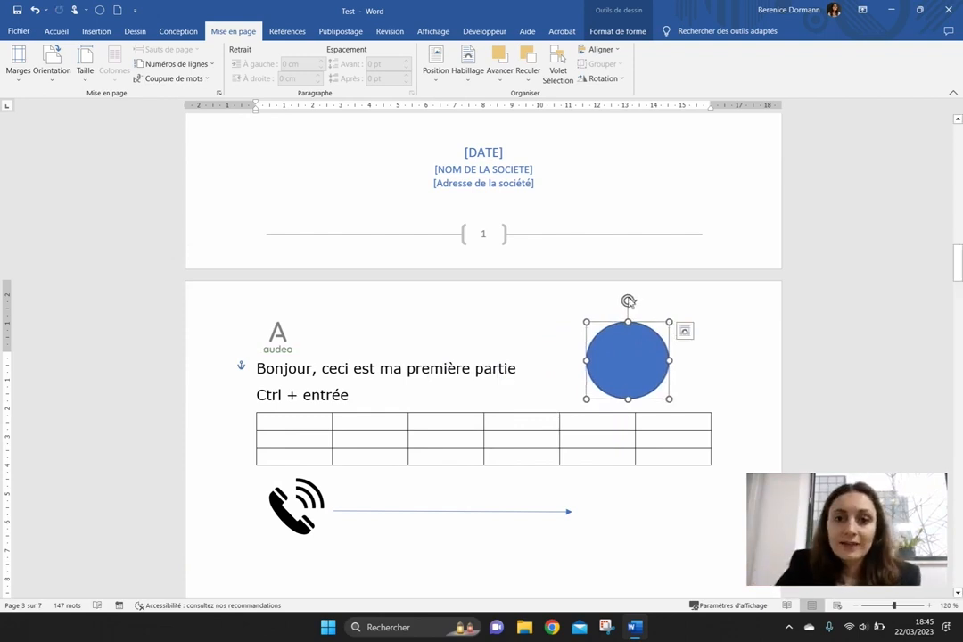
- Insert the black "OSONS ! reconversion professionnelle" banner image from this device after the last "C'est tout !" line
{"action": "scroll", "coordinate": [595, 329], "scroll_direction": "down", "scroll_amount": 20}
{"action": "scroll", "coordinate": [591, 325], "scroll_direction": "down", "scroll_amount": 20}
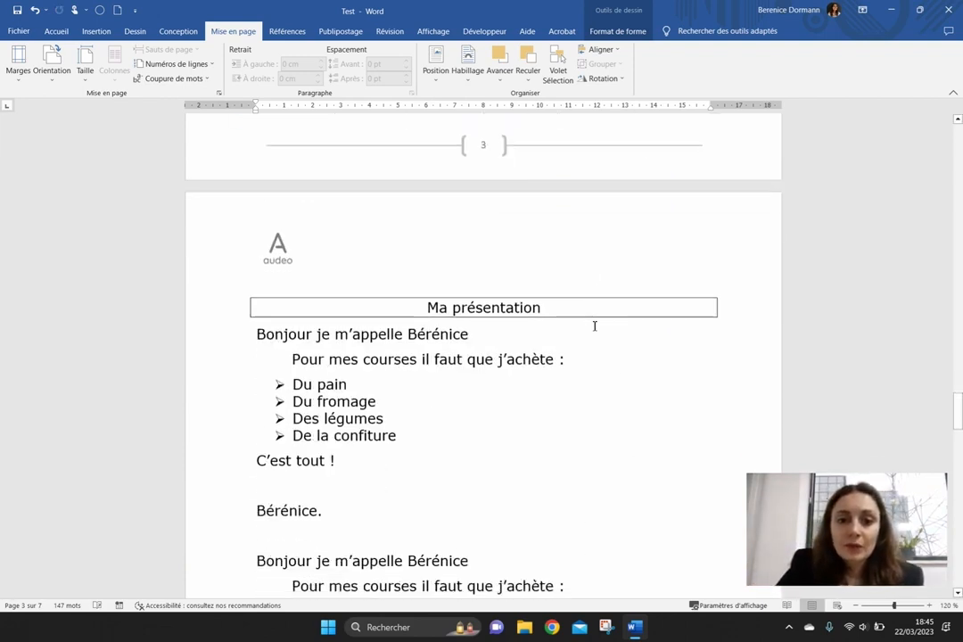
{"action": "scroll", "coordinate": [595, 326], "scroll_direction": "up", "scroll_amount": 15}
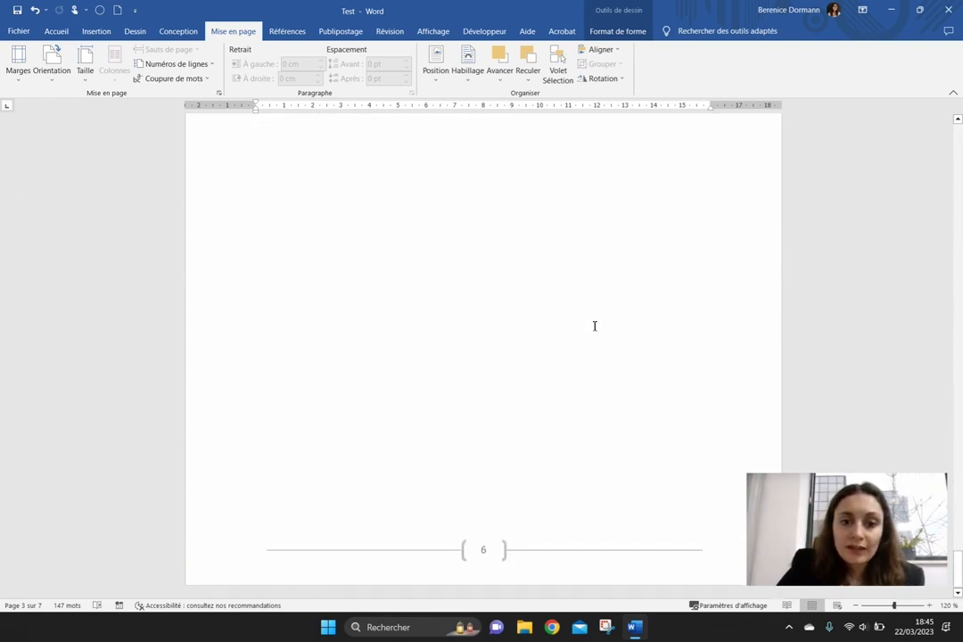
{"action": "scroll", "coordinate": [356, 324], "scroll_direction": "down", "scroll_amount": 8}
{"action": "left_click", "coordinate": [357, 325]}
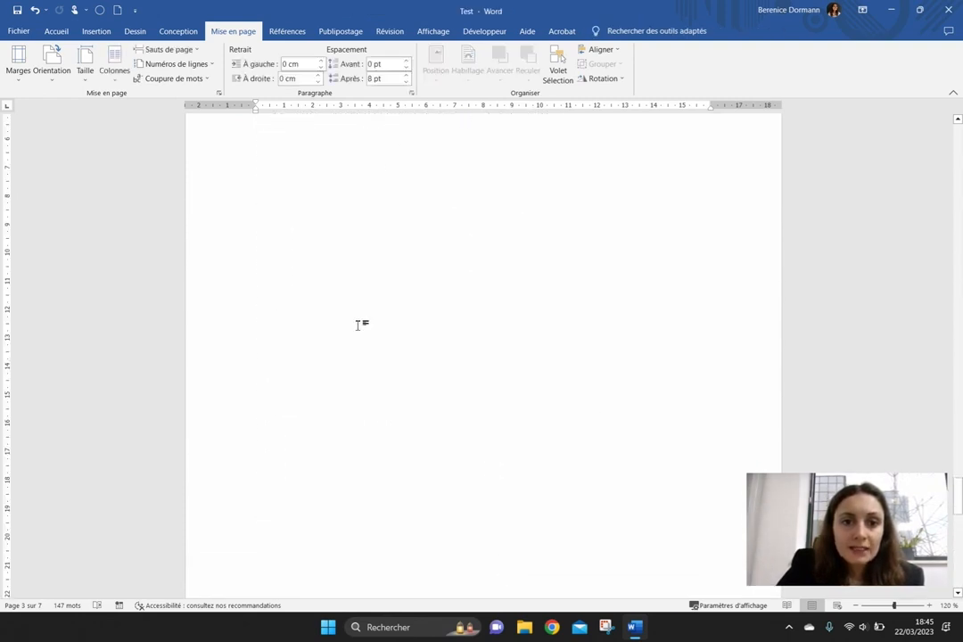
{"action": "left_click", "coordinate": [96, 31]}
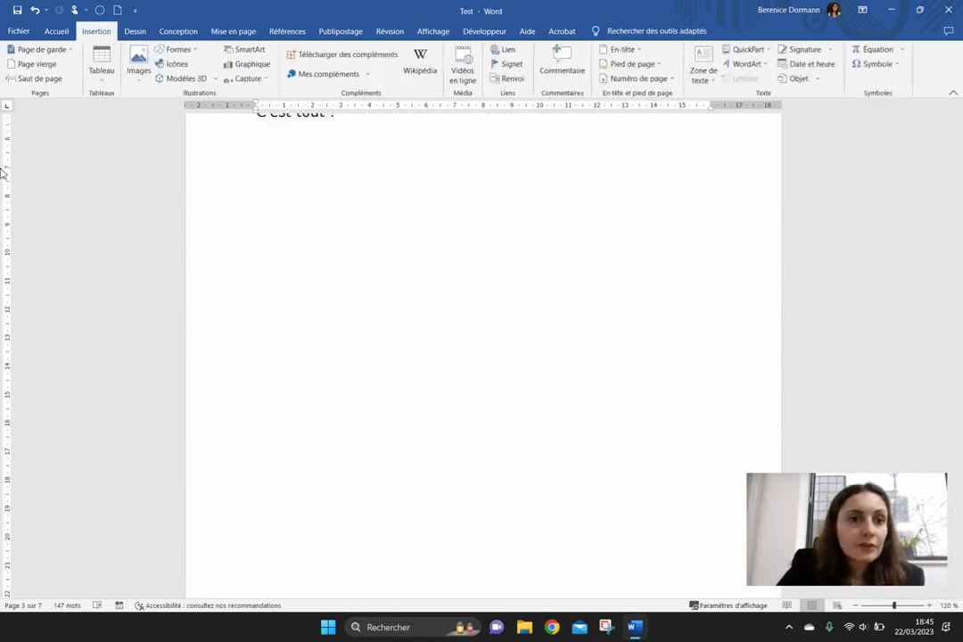
{"action": "left_click", "coordinate": [139, 67]}
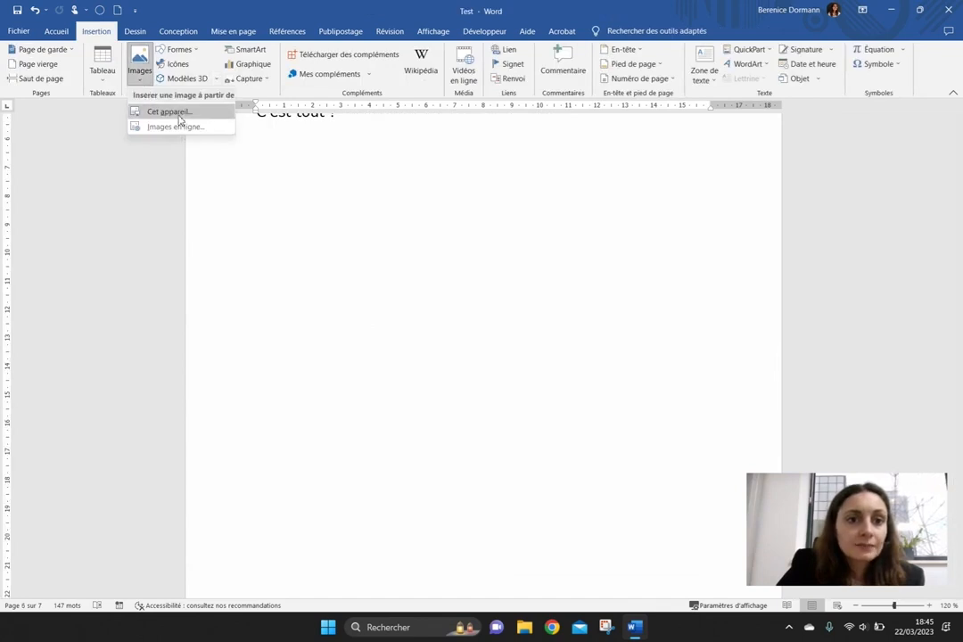
{"action": "left_click", "coordinate": [174, 112]}
{"action": "double_click", "coordinate": [146, 135]}
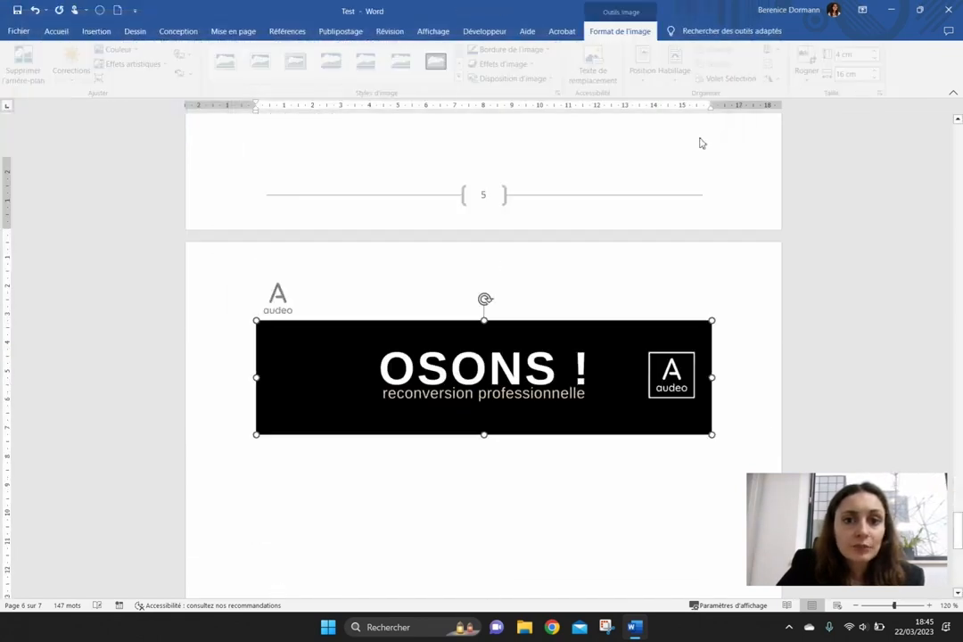
- Move the banner image up into the first line of the page numbered 5, between "m'app" and "elle"
{"action": "scroll", "coordinate": [349, 312], "scroll_direction": "up", "scroll_amount": 2}
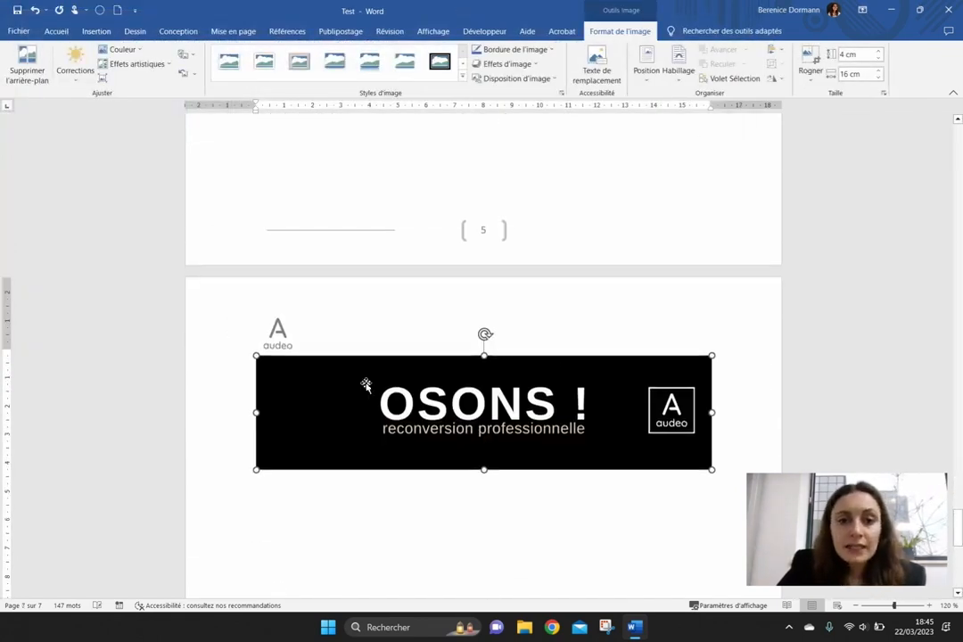
{"action": "left_click_drag", "start_coordinate": [412, 404], "coordinate": [365, 247]}
{"action": "scroll", "coordinate": [365, 247], "scroll_direction": "up", "scroll_amount": 4}
{"action": "left_click_drag", "start_coordinate": [394, 551], "coordinate": [380, 354]}
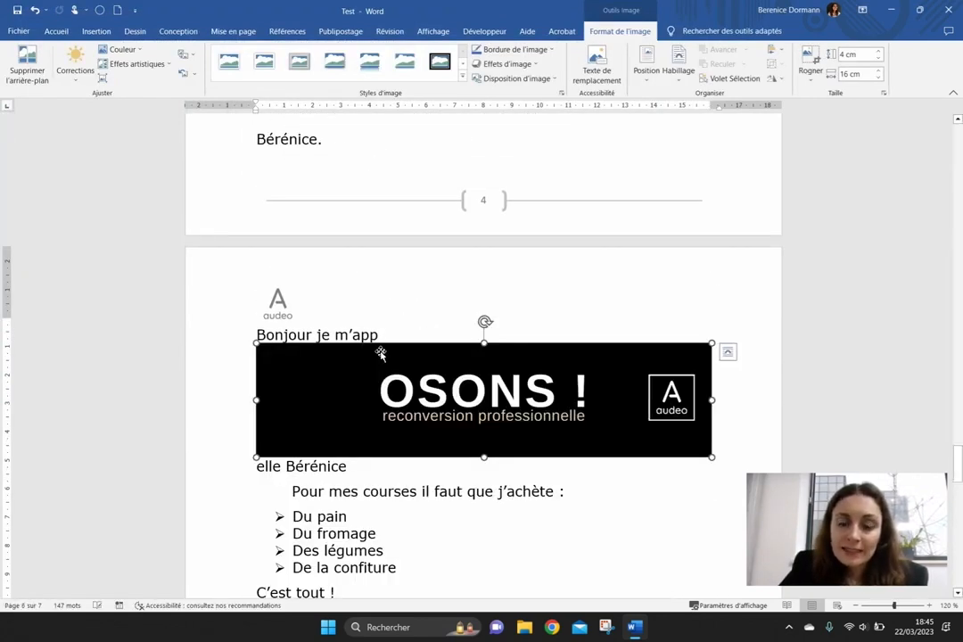